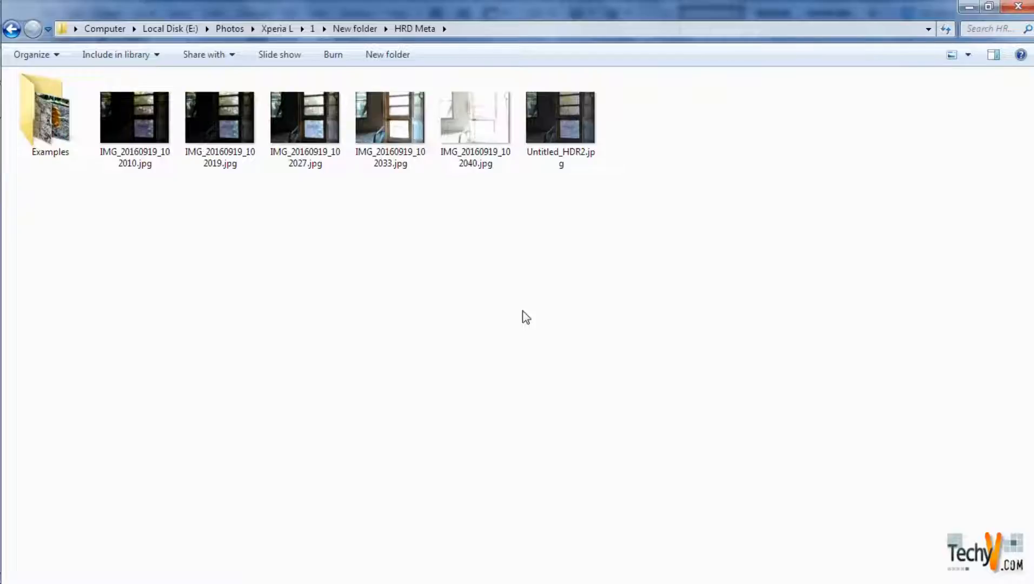
- Look through the sample HDR photos in the Examples folder, from Bark_HDR.jpg to SKY_HDR_cleaned.jpg, and close the viewer
key("alt+Tab")
key("alt+Tab")
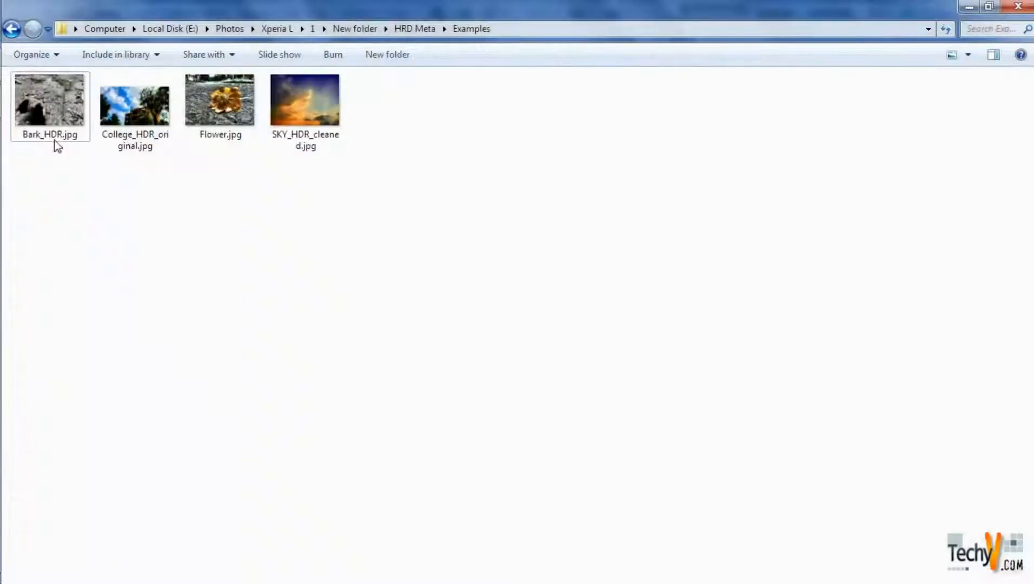
double_click(26, 123)
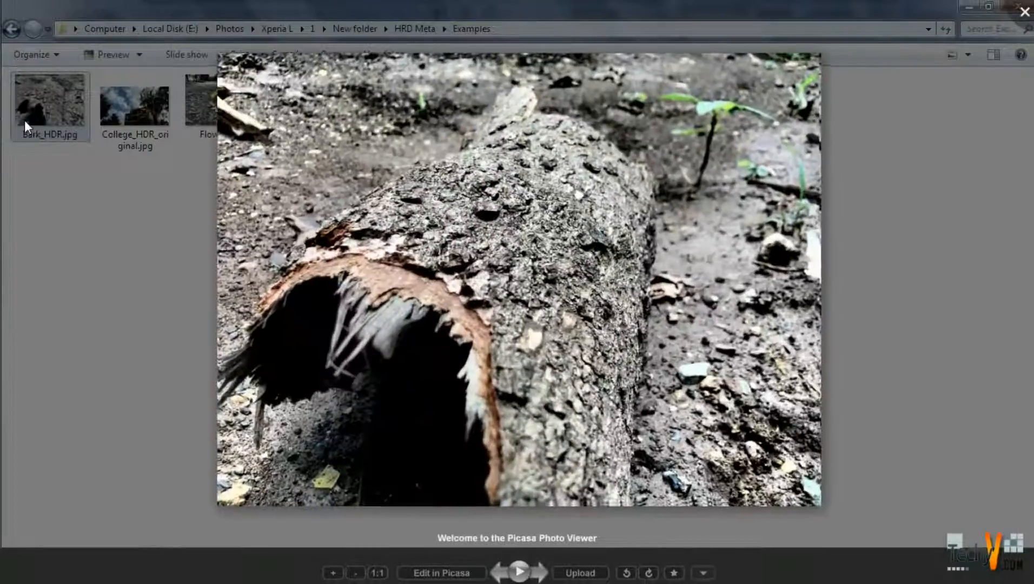
key("Right")
key("Right")
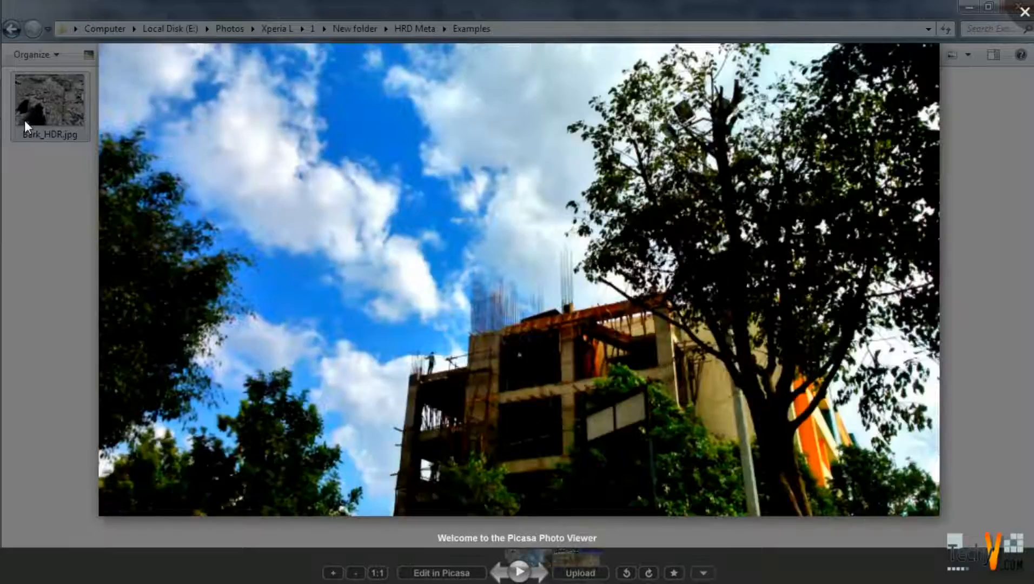
key("Right")
key("Left")
key("Left")
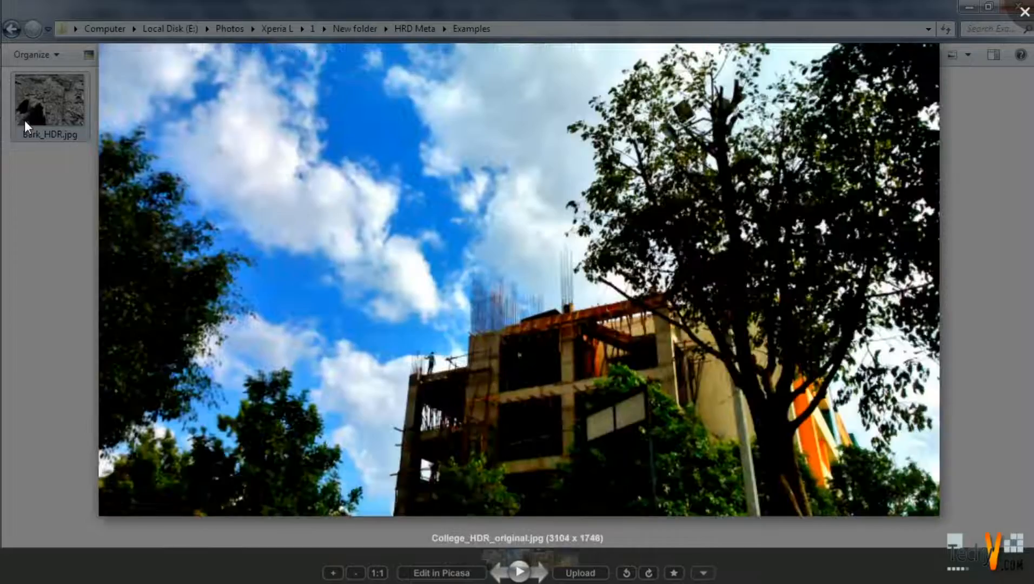
key("Right")
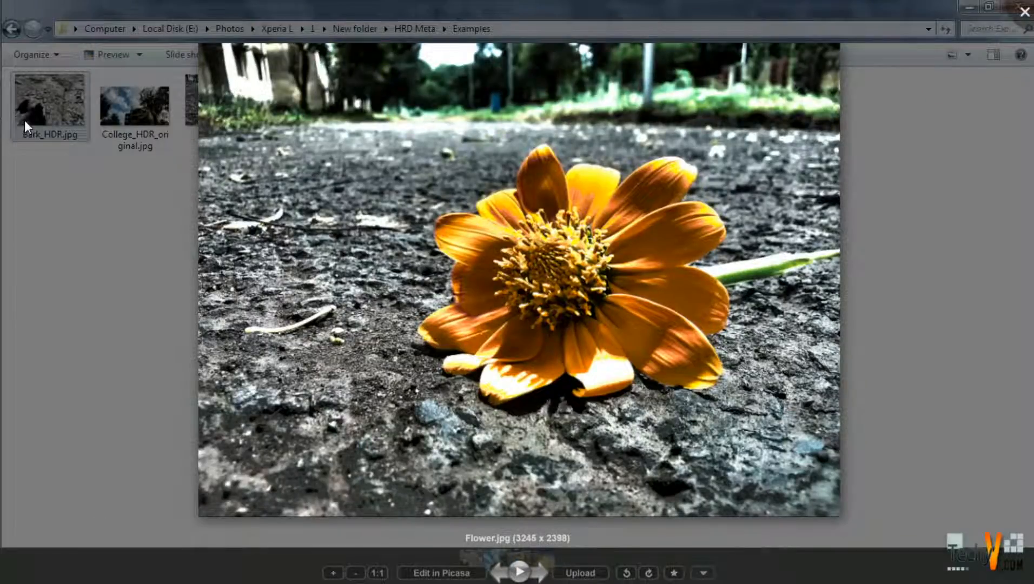
key("Right")
key("Left")
key("Left")
key("Right")
key("Left")
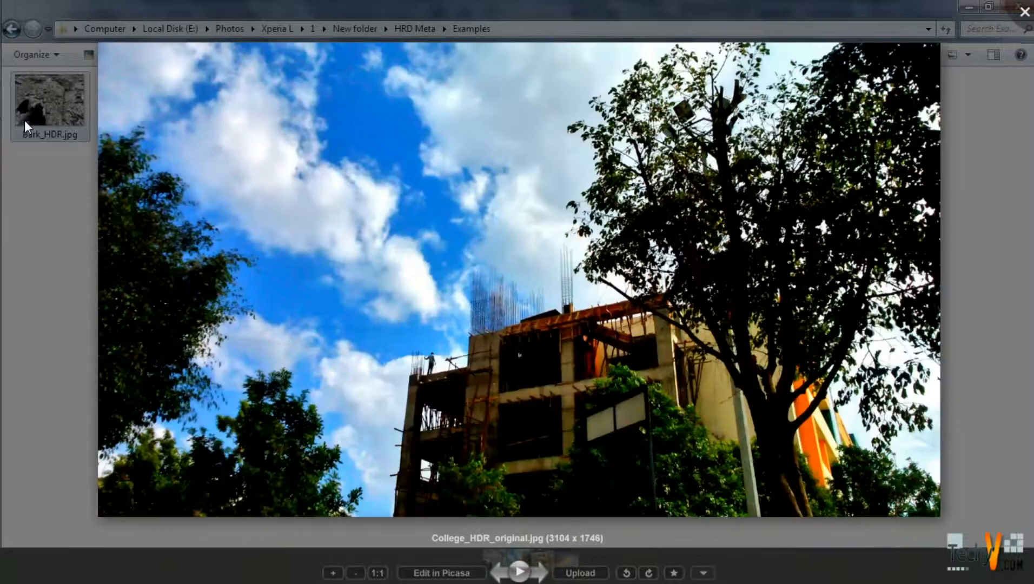
key("Right")
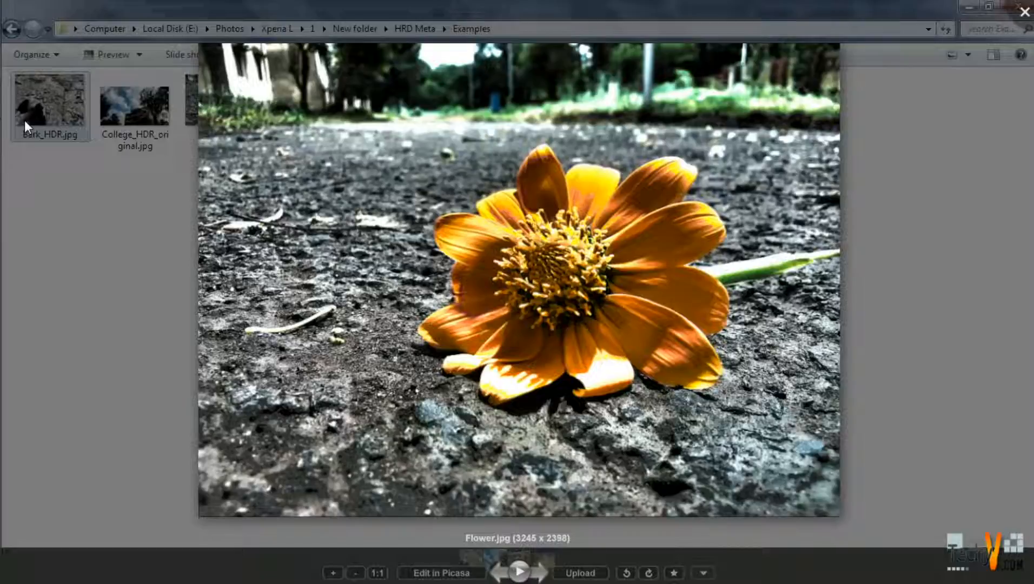
key("Right")
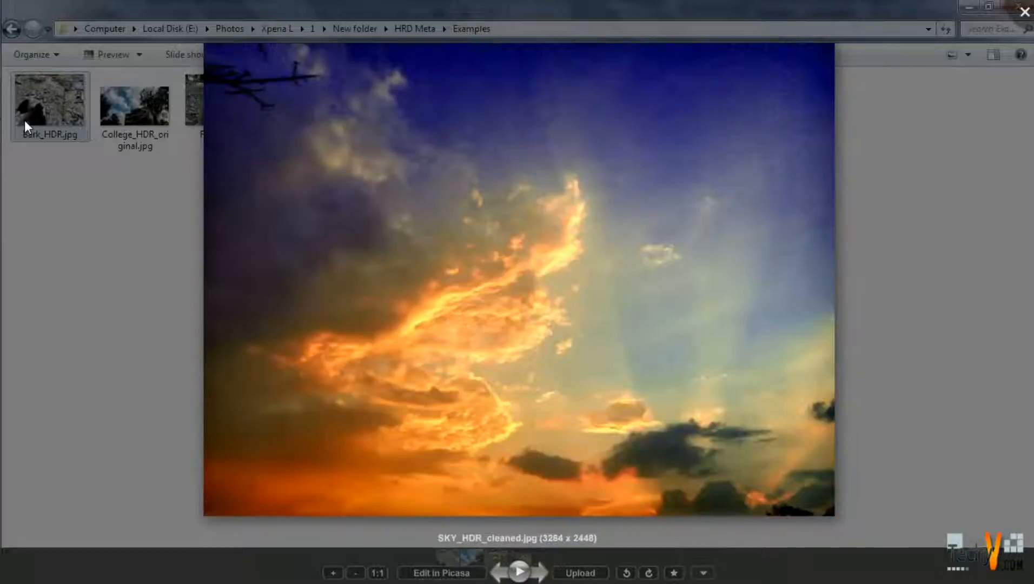
left_click(1025, 9)
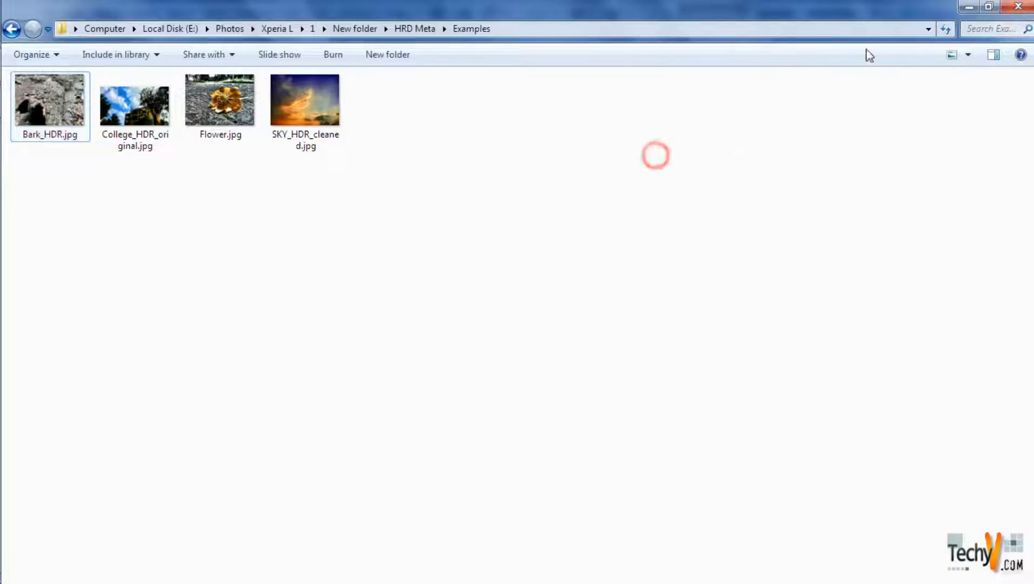
- Return to the HRD Meta folder and browse its bracketed exposures, from IMG_20160919_102010.jpg to IMG_20160919_102040.jpg
key("alt+Tab")
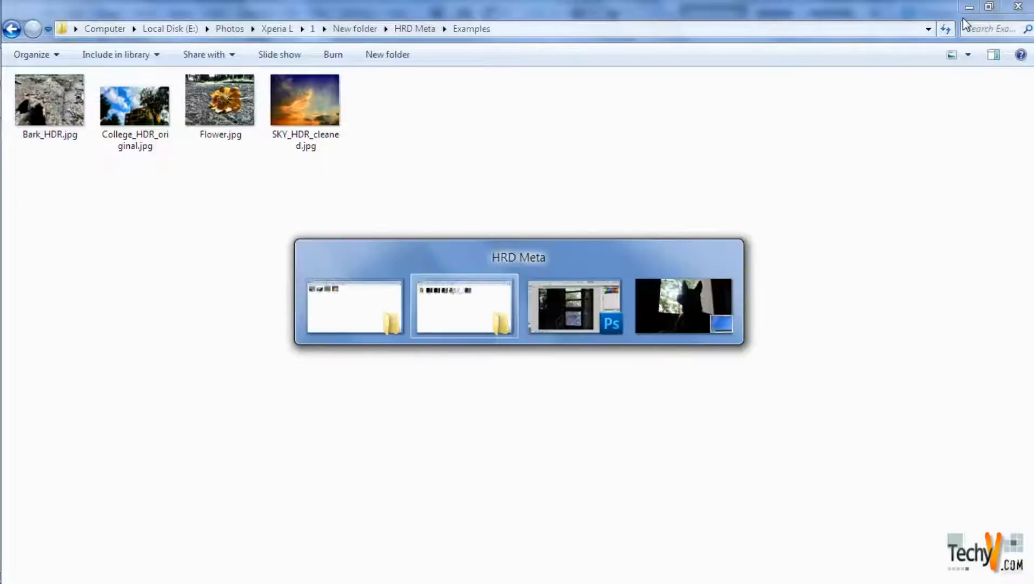
key("alt+Tab")
double_click(151, 120)
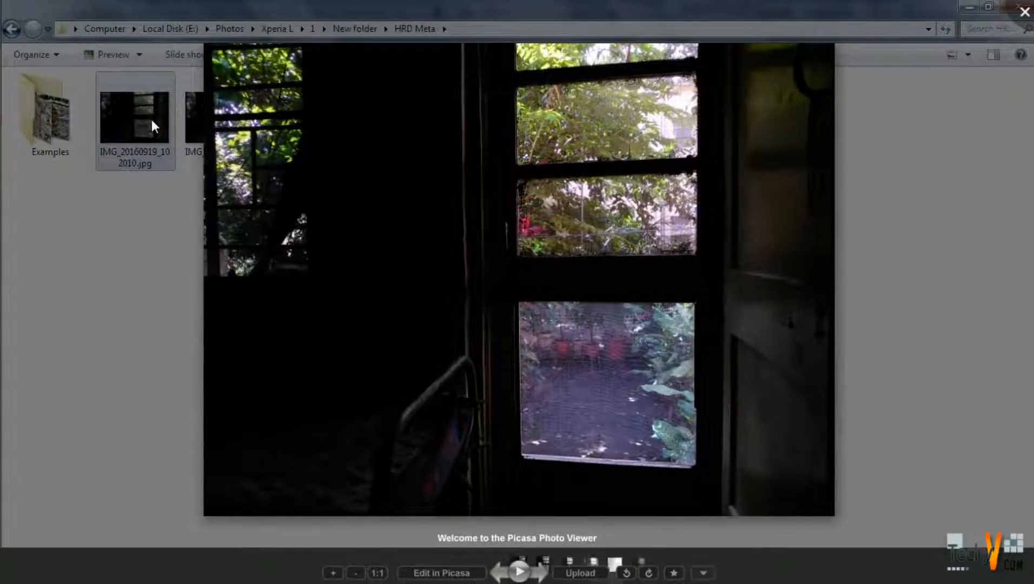
key("Right")
key("Right")
key("Right")
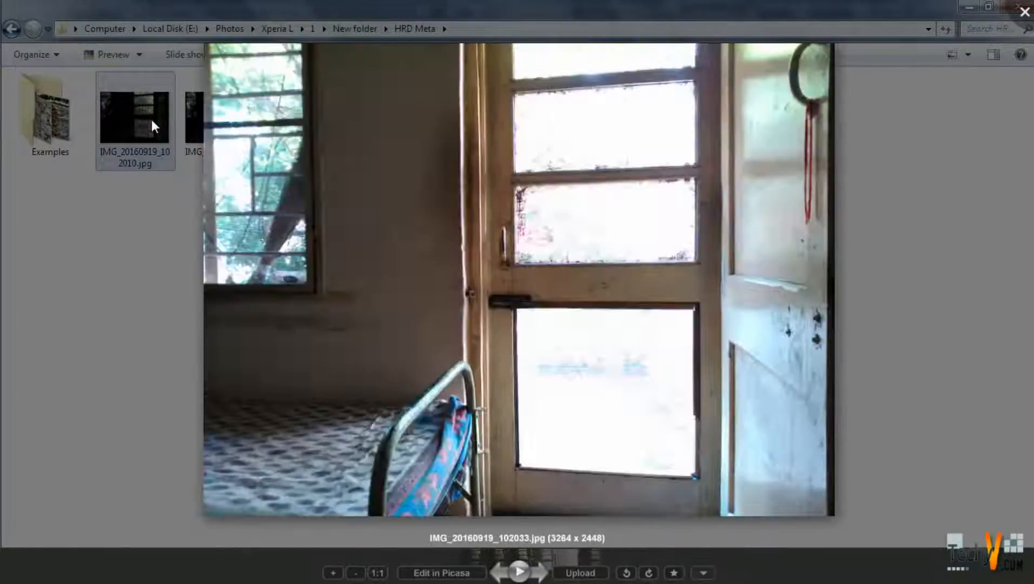
key("Left")
key("Left")
key("Left")
key("Left")
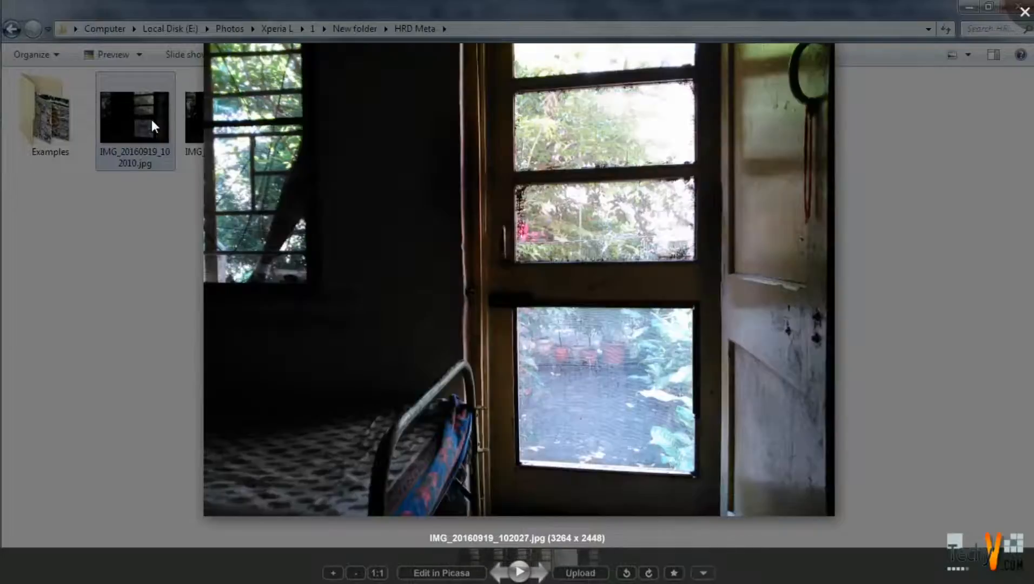
key("Right")
key("Right")
key("Right")
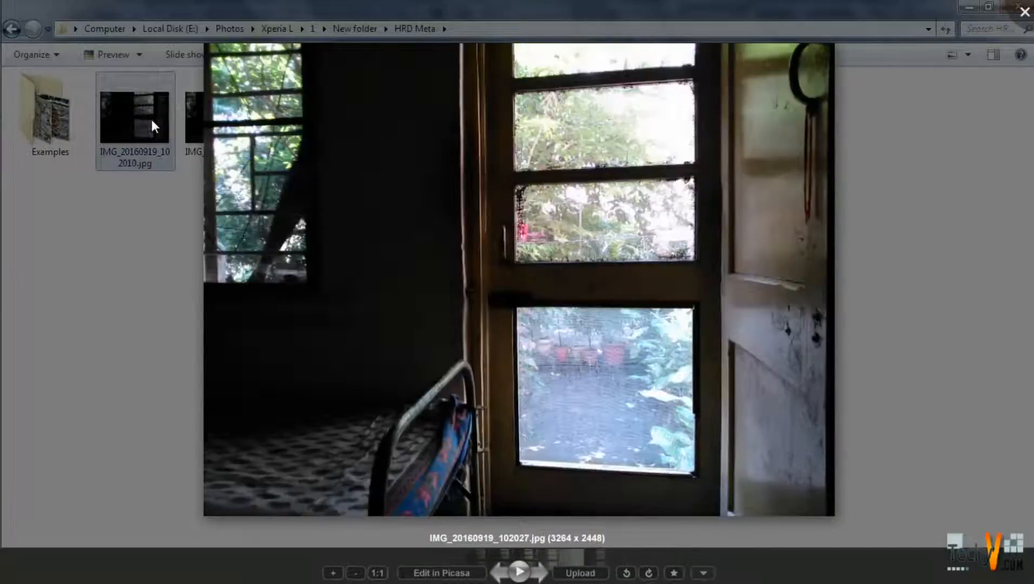
key("Left")
key("Left")
key("Left")
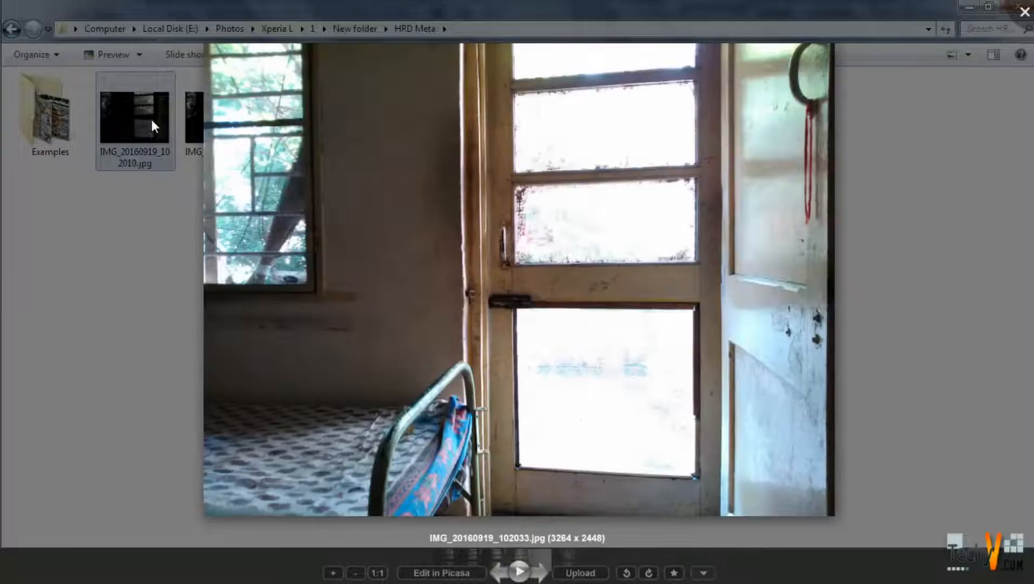
key("Right")
key("Right")
key("Right")
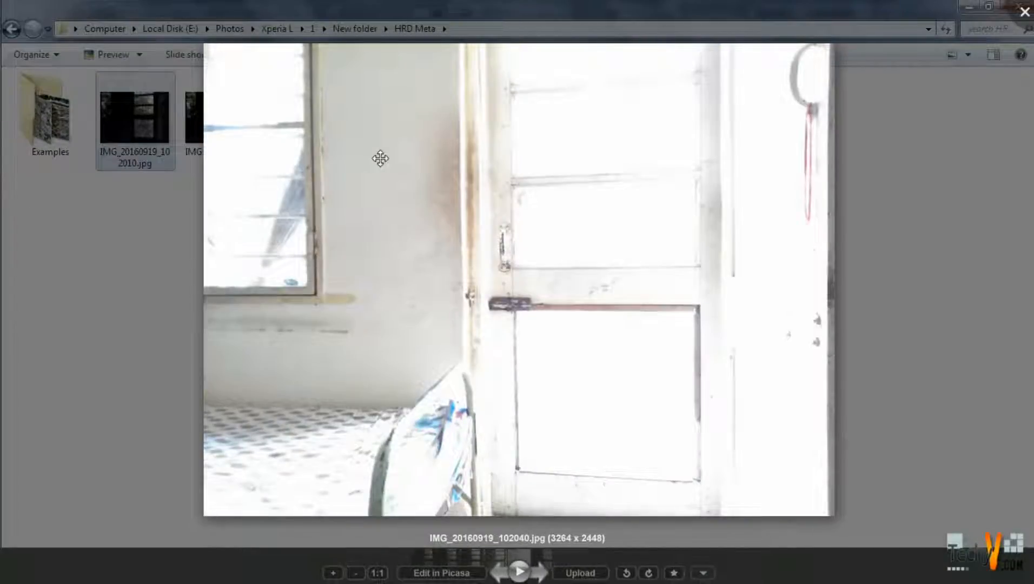
key("Right")
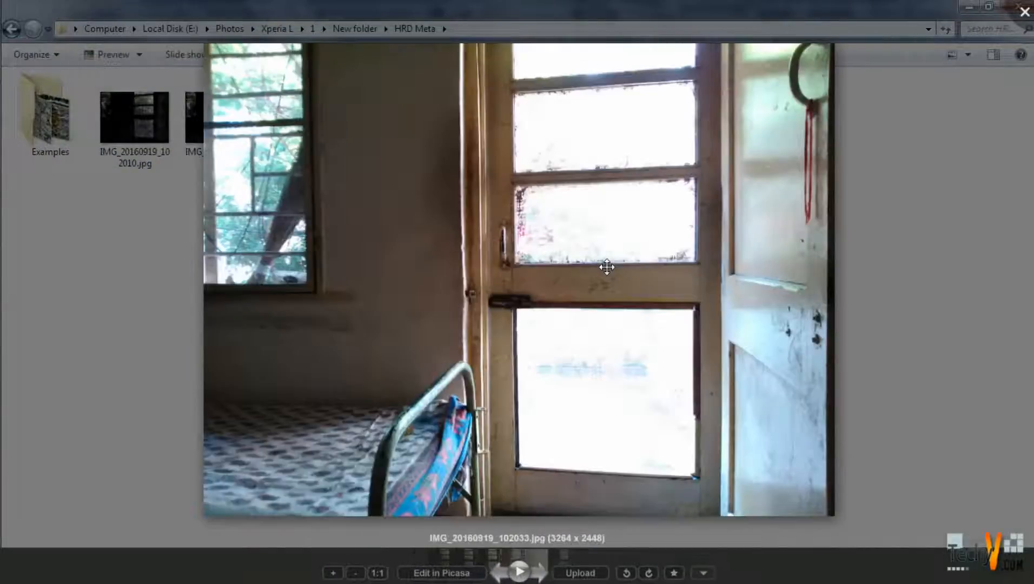
- Compare the dark and bright exposures for detail in the garden outside the door and in the room's interior
key("Left")
key("Left")
key("Right")
key("Left")
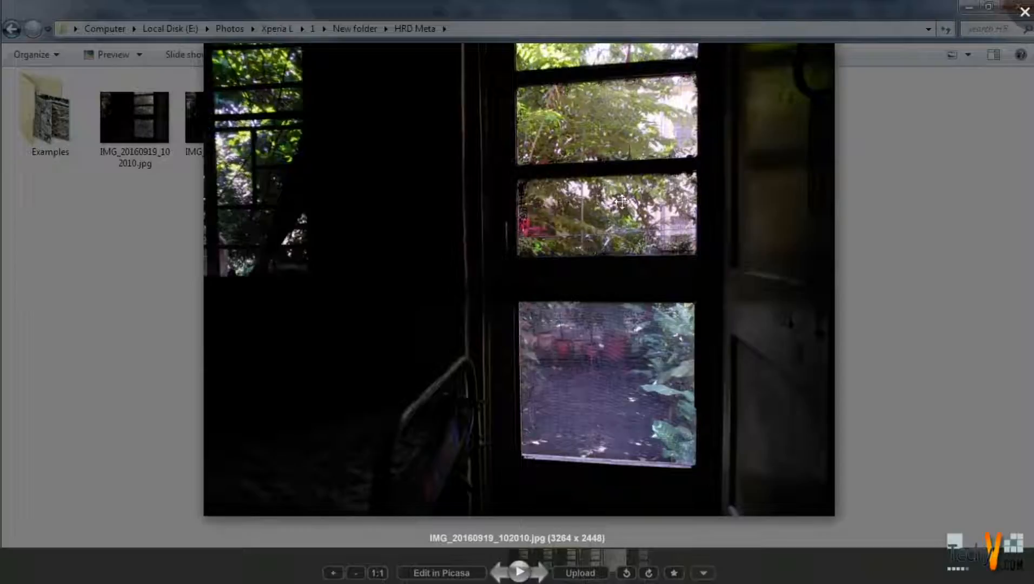
key("Right")
key("Right")
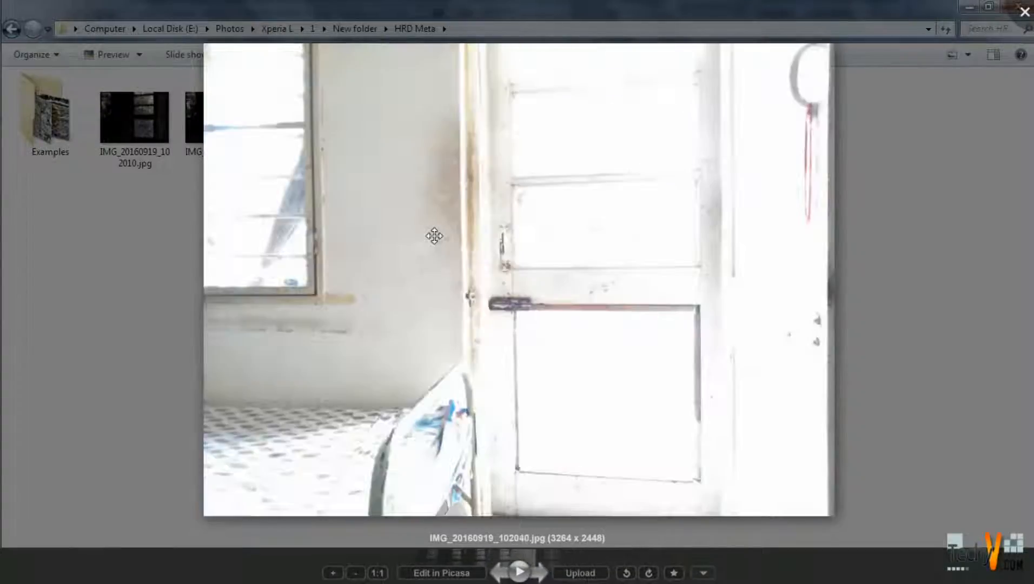
key("Left")
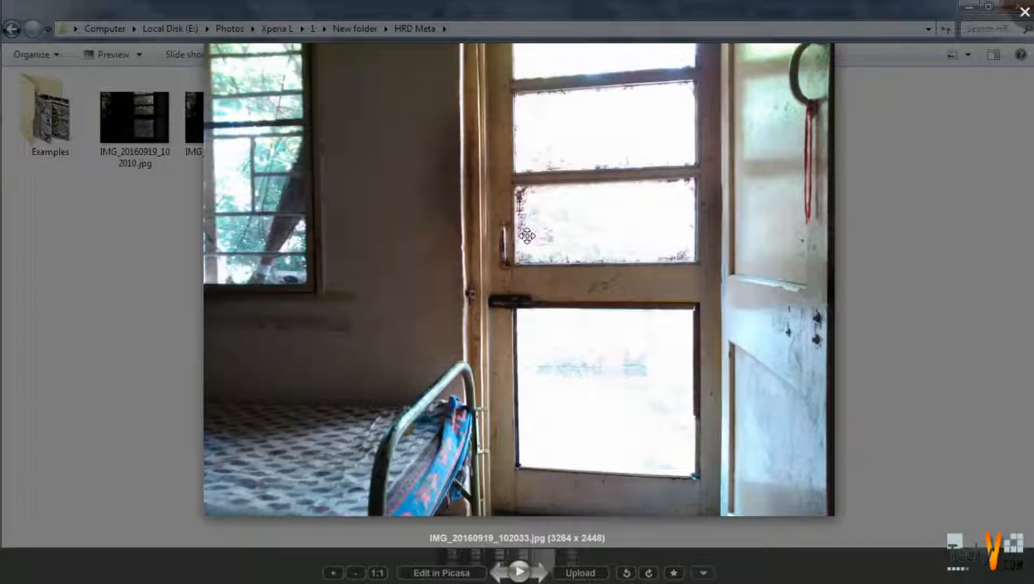
key("Left")
key("Left")
key("Right")
key("Right")
key("Left")
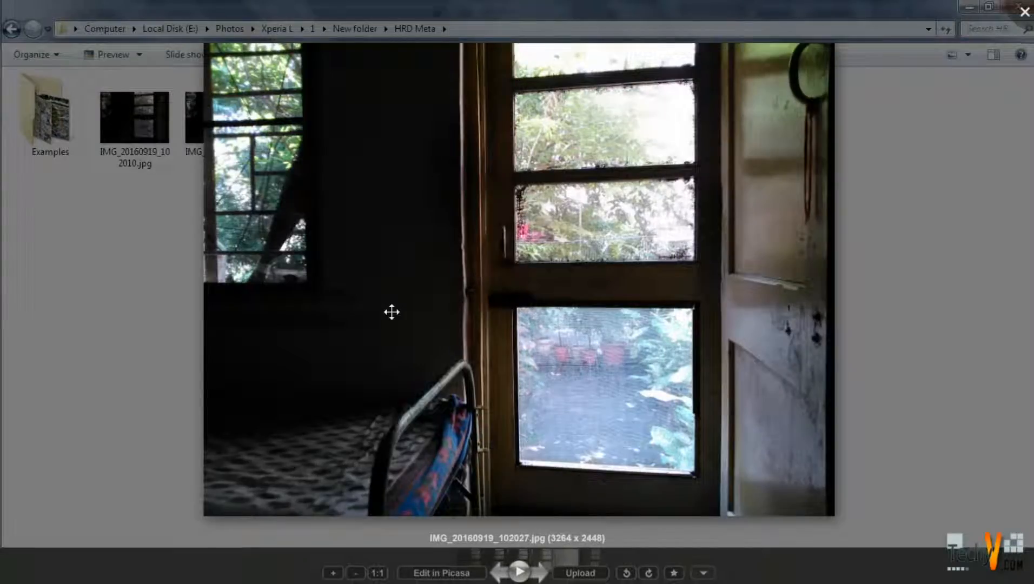
key("Left")
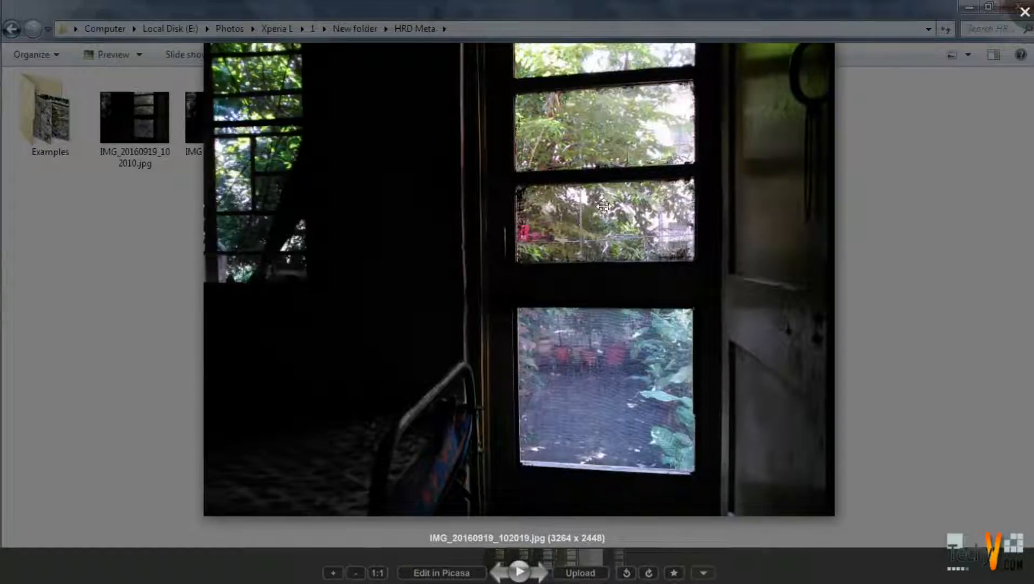
key("Right")
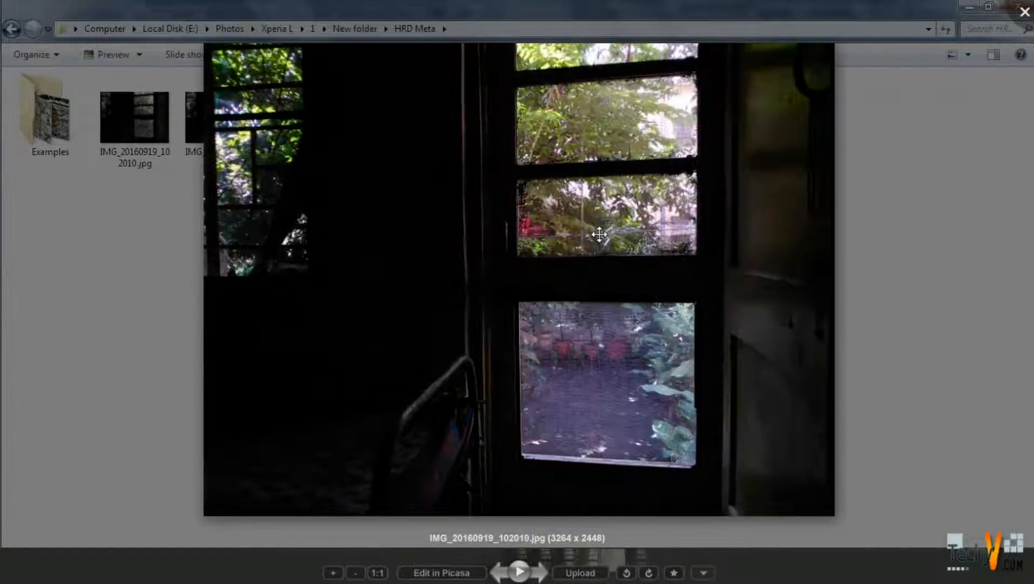
key("Right")
- View the merged photo Untitled_HDR2.jpg and close the viewer
key("Right")
key("Left")
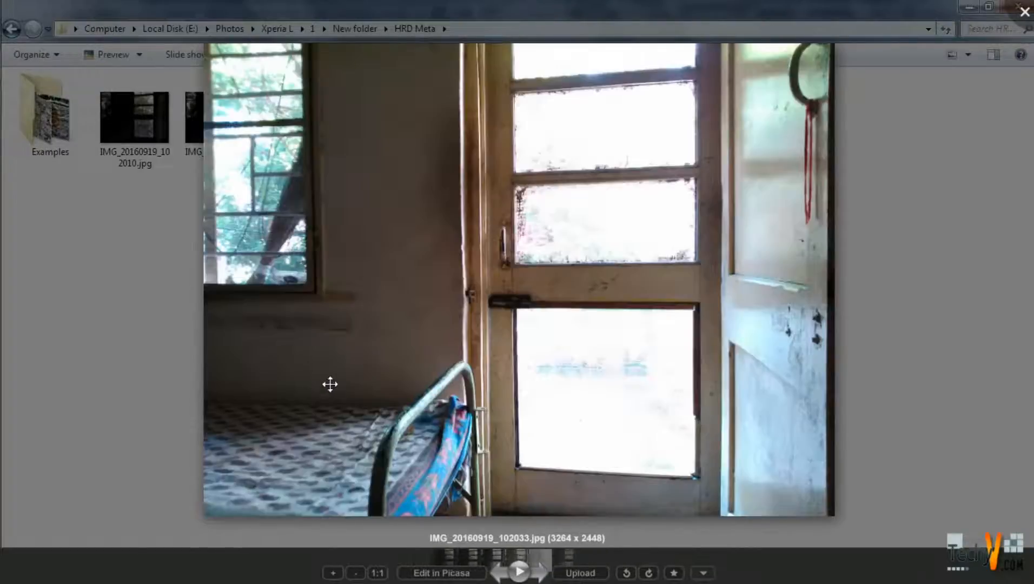
key("Right")
key("Right")
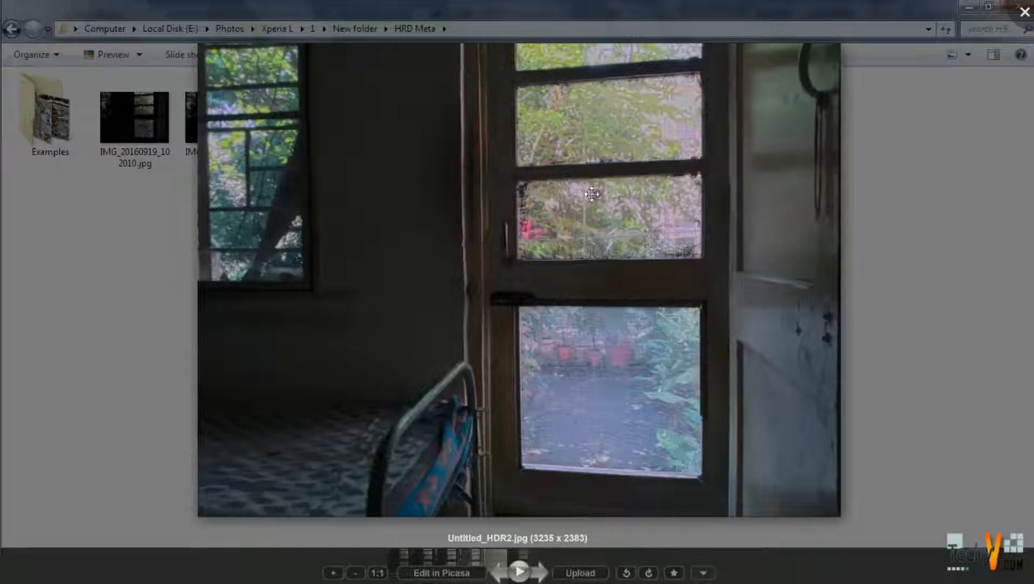
left_click(1026, 11)
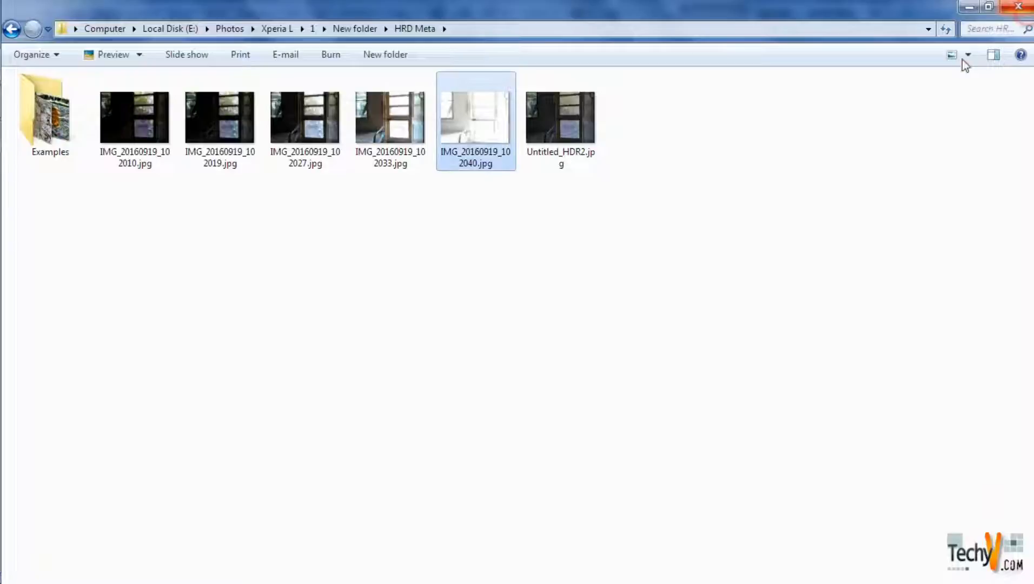
- Switch to Photoshop and load the five exposures IMG_20160919_102010.jpg through IMG_20160919_102040.jpg into Merge to HDR Pro
key("alt+Tab")
key("Tab")
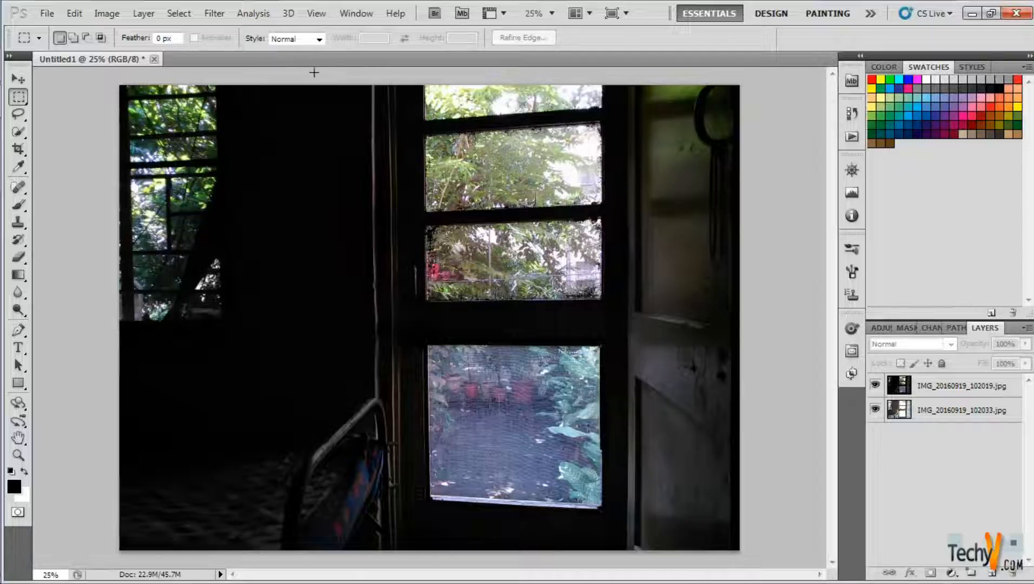
left_click(47, 13)
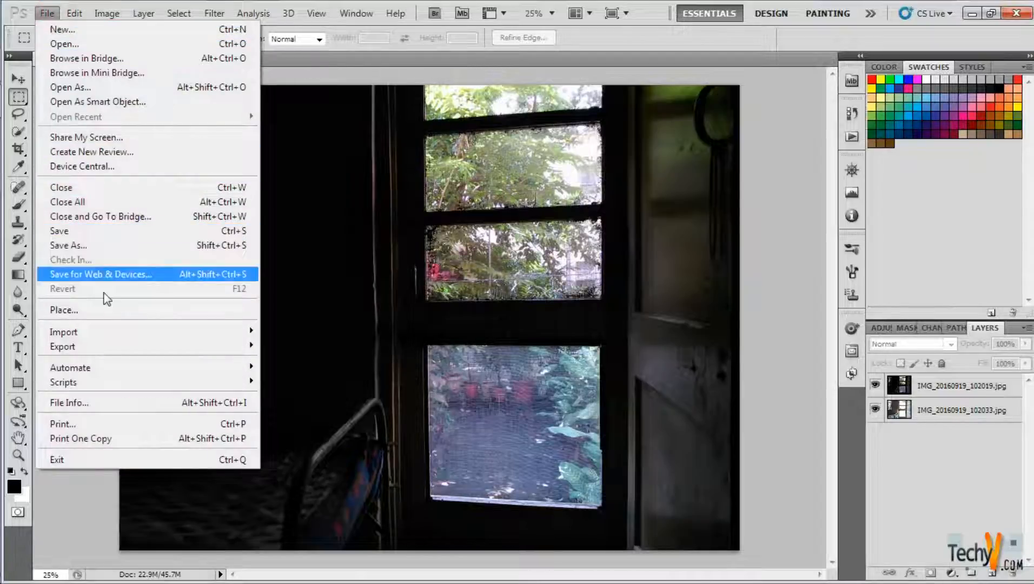
left_click(120, 369)
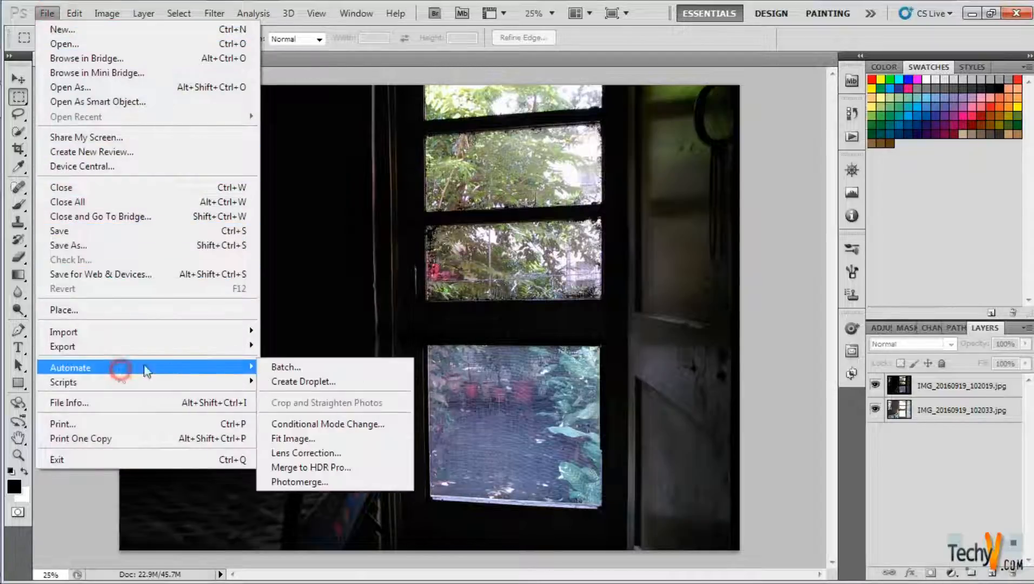
left_click(339, 469)
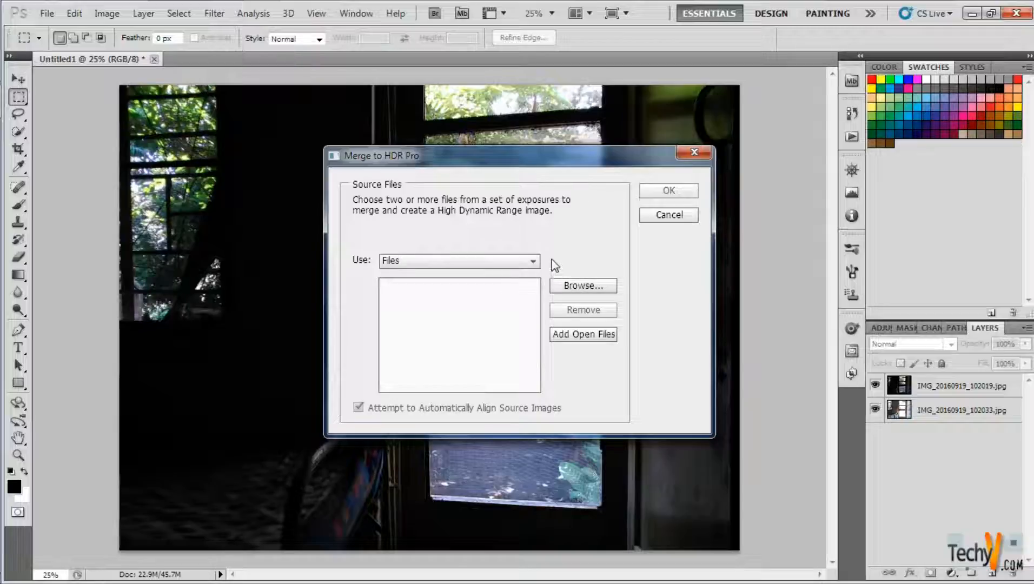
left_click(577, 287)
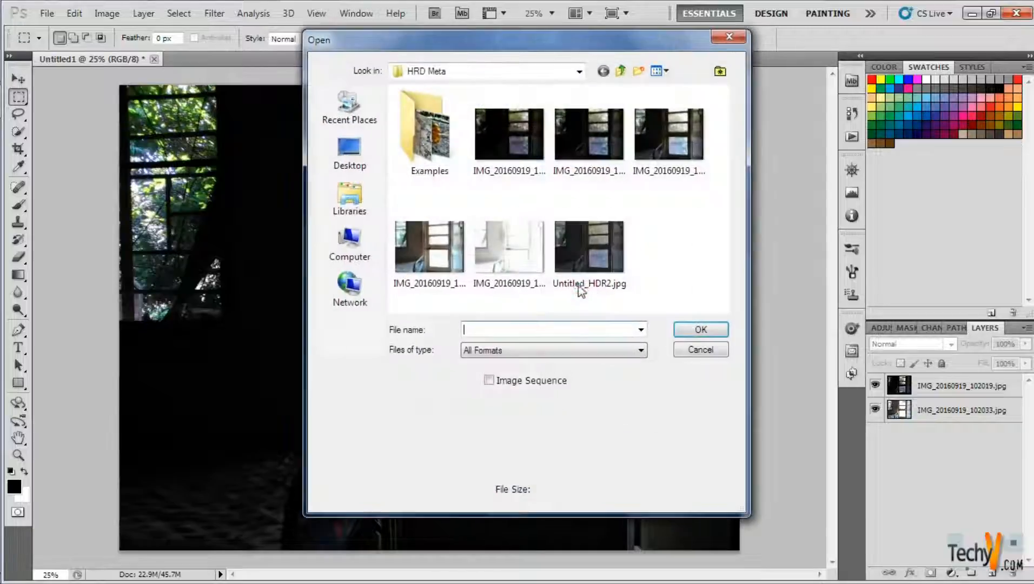
left_click(526, 153)
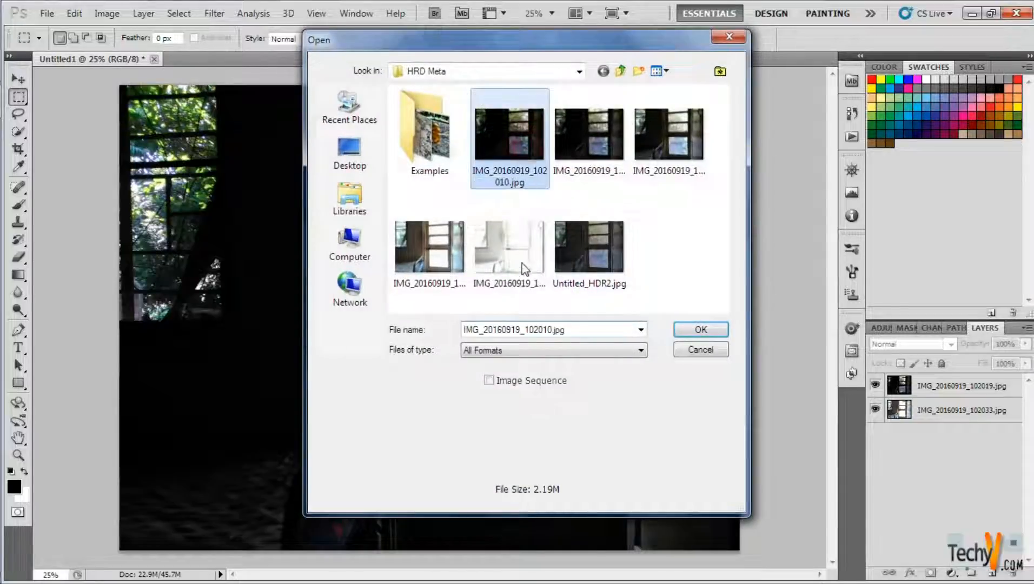
left_click(535, 232, "shift")
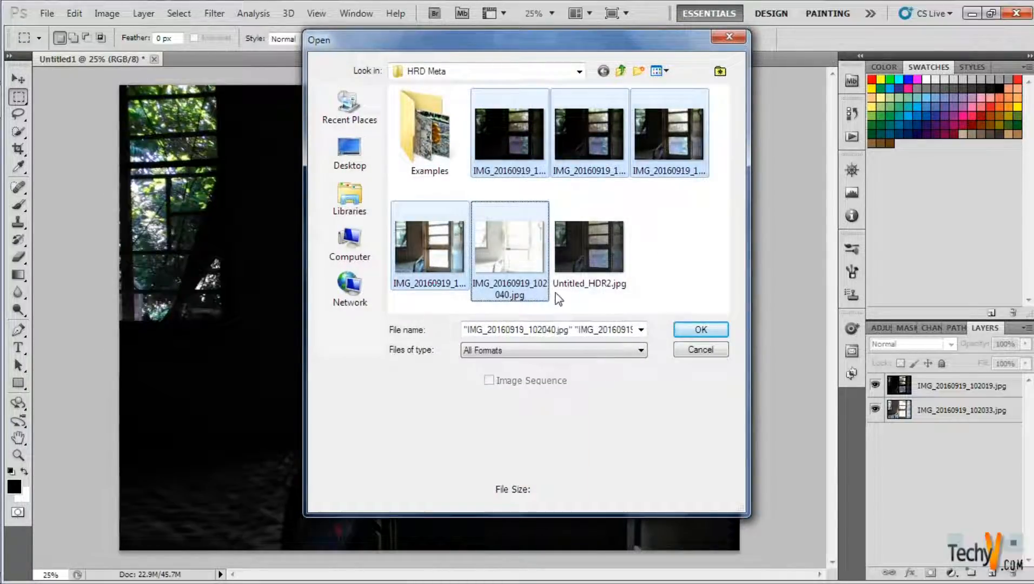
left_click(705, 331)
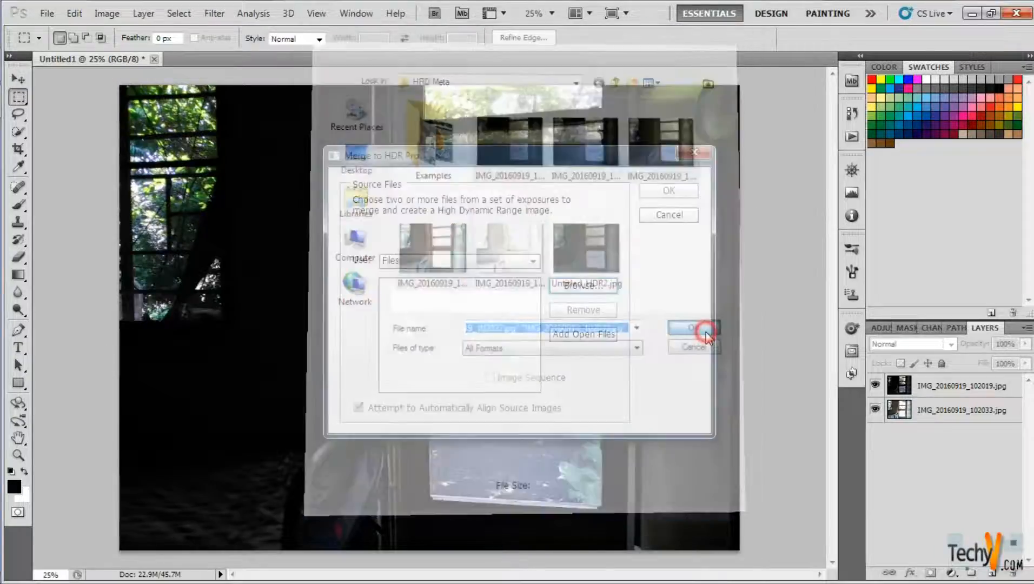
left_click(667, 192)
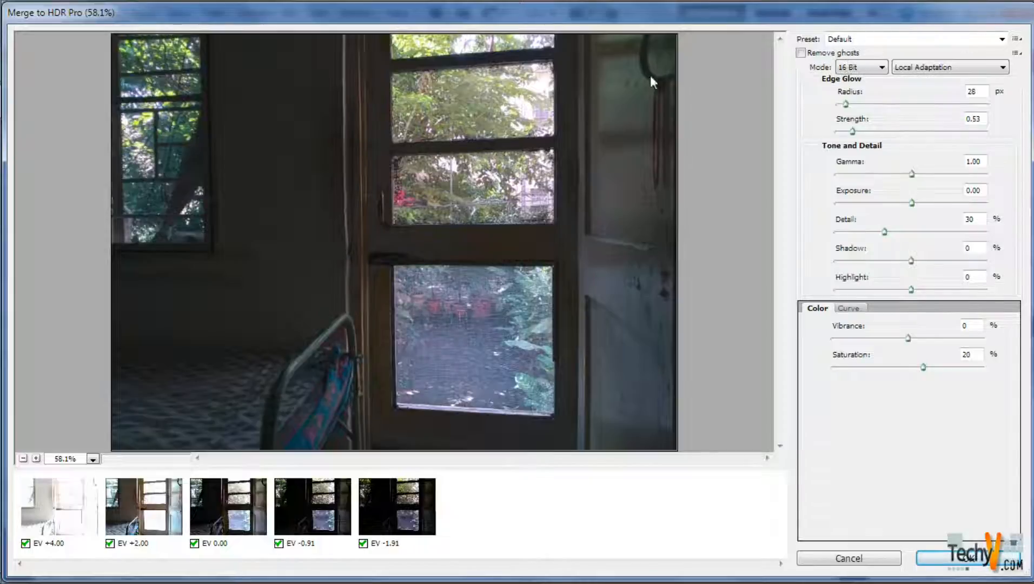
- Try the Flat, Monochromatic Artistic and Monochromatic High Contrast presets on the HDR merge preview
left_click(952, 39)
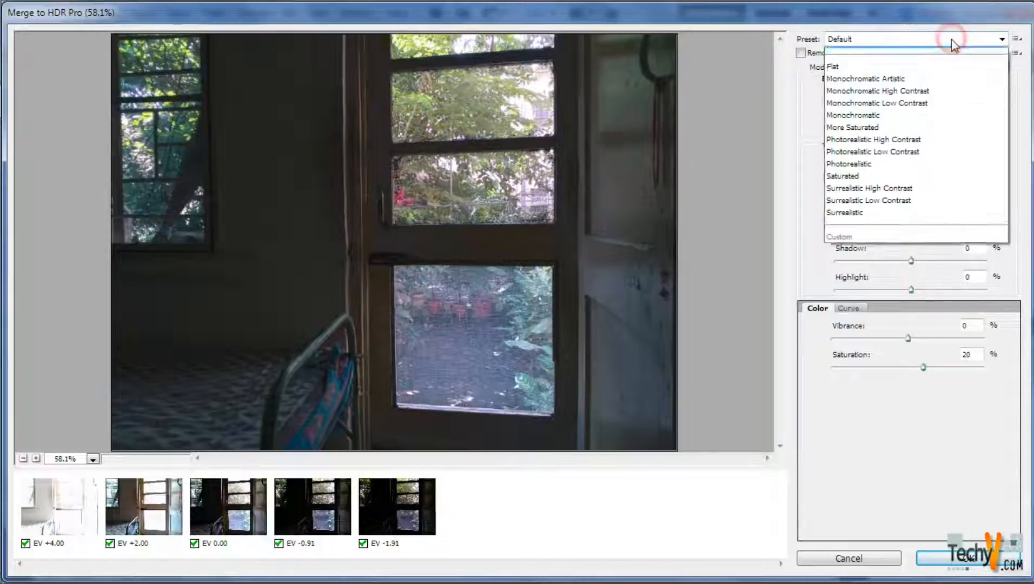
left_click(952, 39)
key("Down")
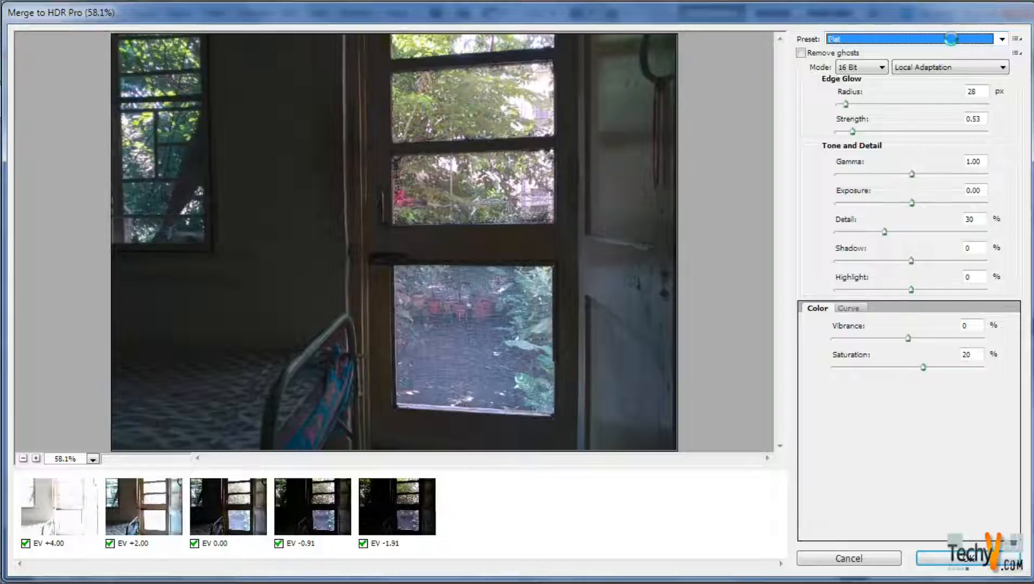
key("Down")
key("Down")
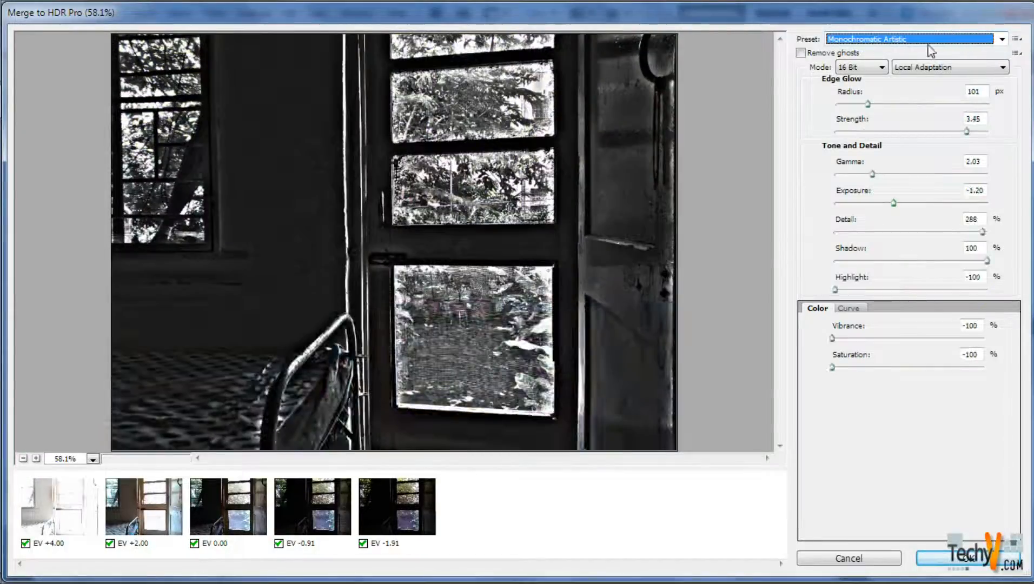
key("Down")
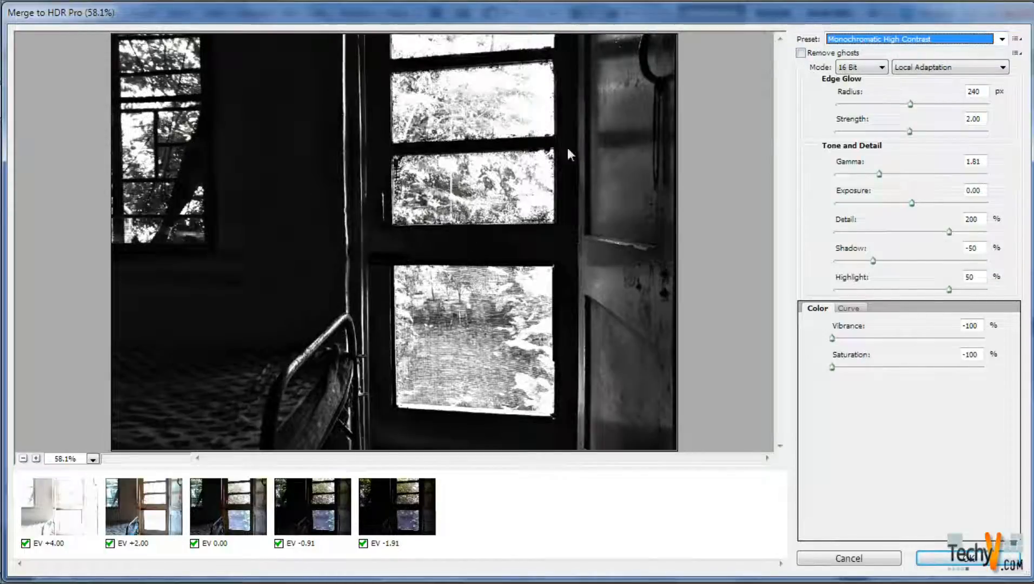
- Apply the Surrealistic preset, set gamma to 0.32, exposure to -2.45 and detail to 180%, and complete the HDR merge
left_click(1003, 39)
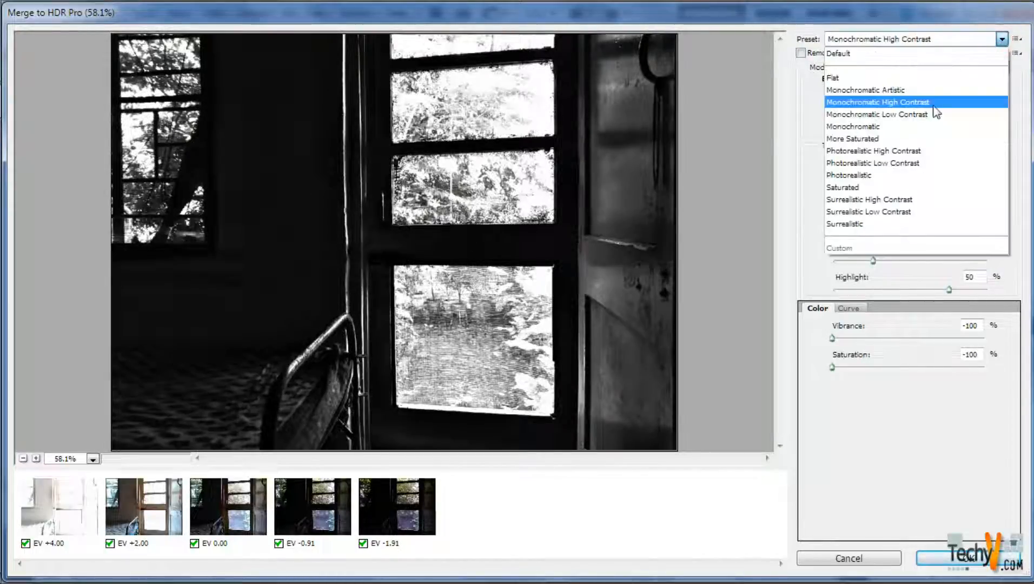
left_click(851, 223)
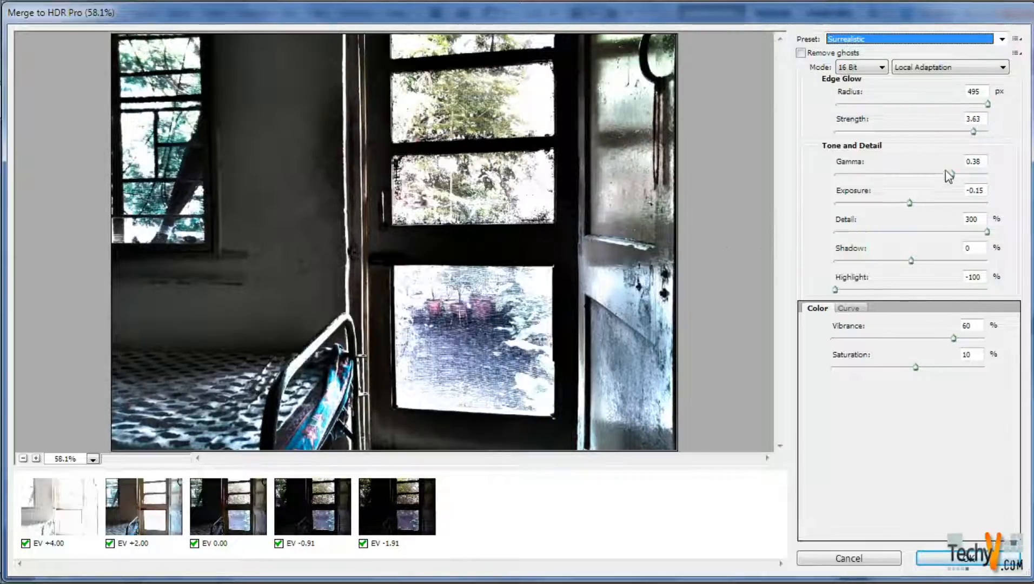
left_click_drag(947, 174, 877, 211)
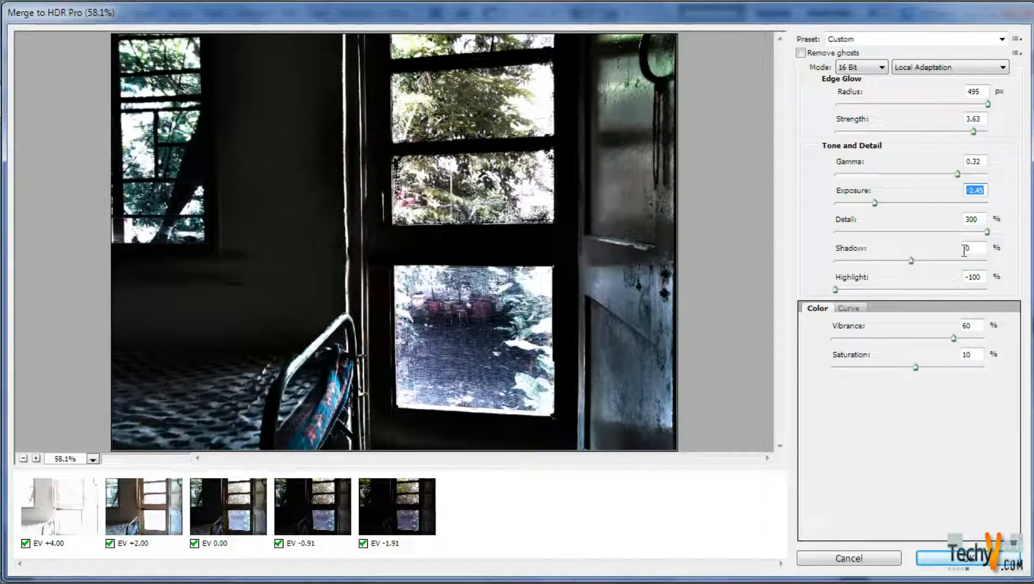
left_click_drag(982, 232, 859, 232)
left_click_drag(859, 233, 942, 232)
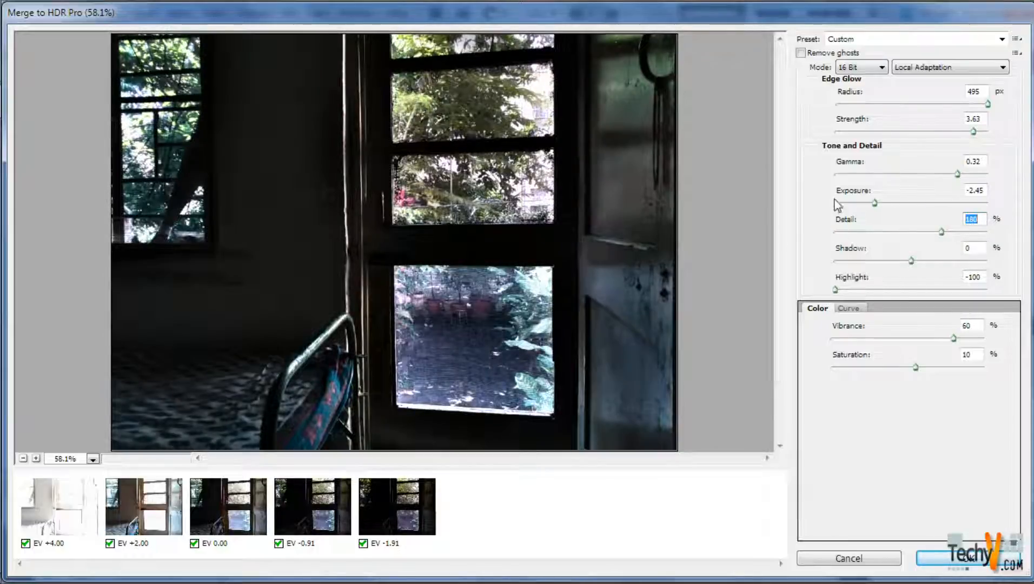
left_click(953, 560)
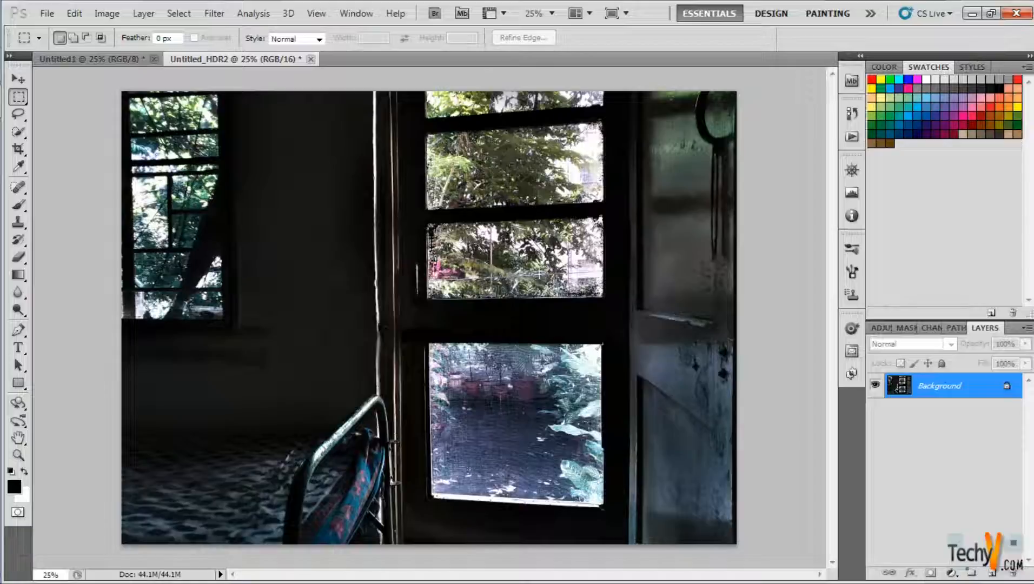
- Close Untitled_HDR2 without saving and compare the dark and bright exposures in Untitled1 by hiding and showing layer IMG_20160919_102019.jpg
left_click(310, 58)
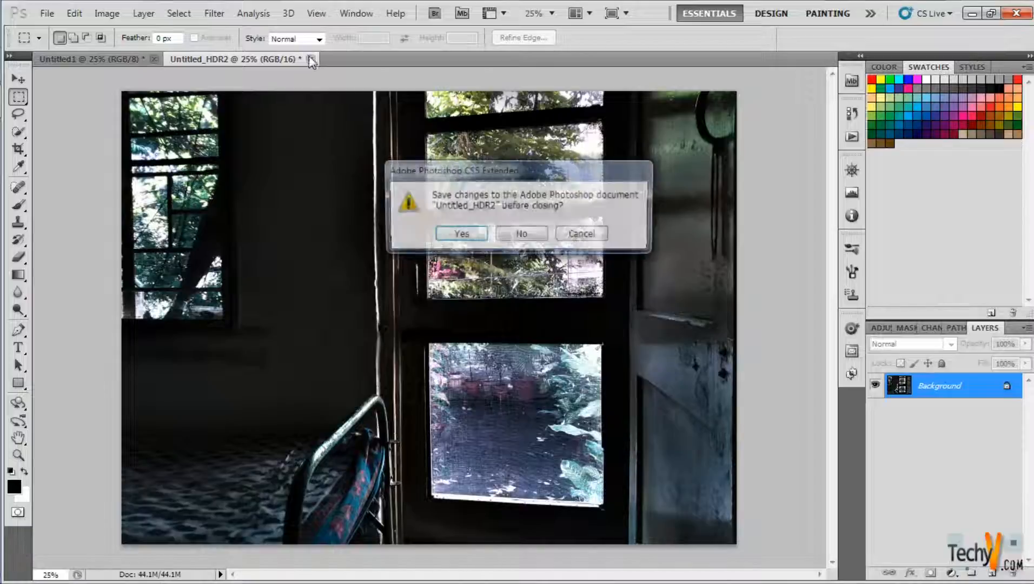
left_click(524, 233)
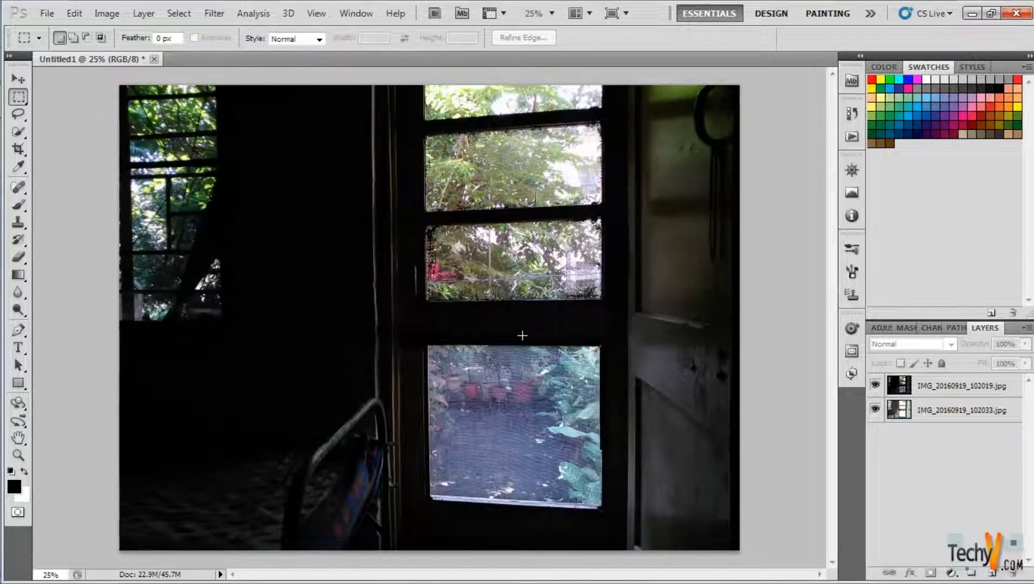
left_click(874, 386)
left_click(875, 386)
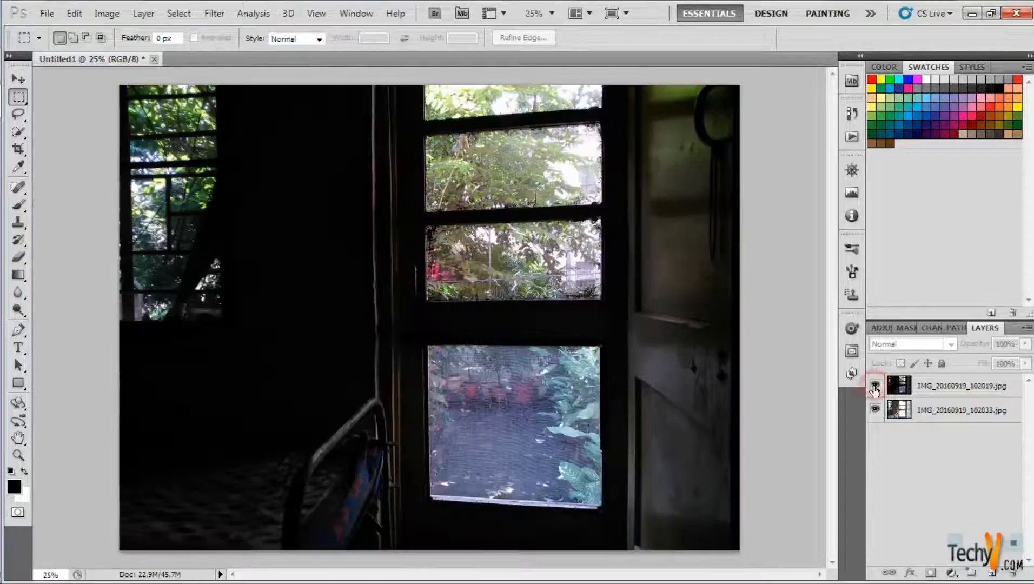
left_click(875, 386)
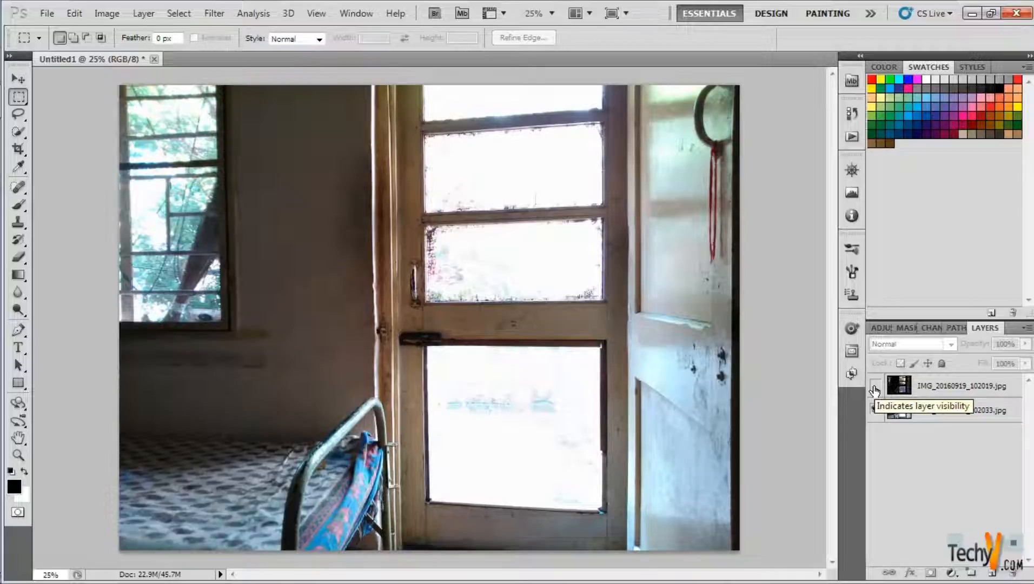
left_click(875, 387)
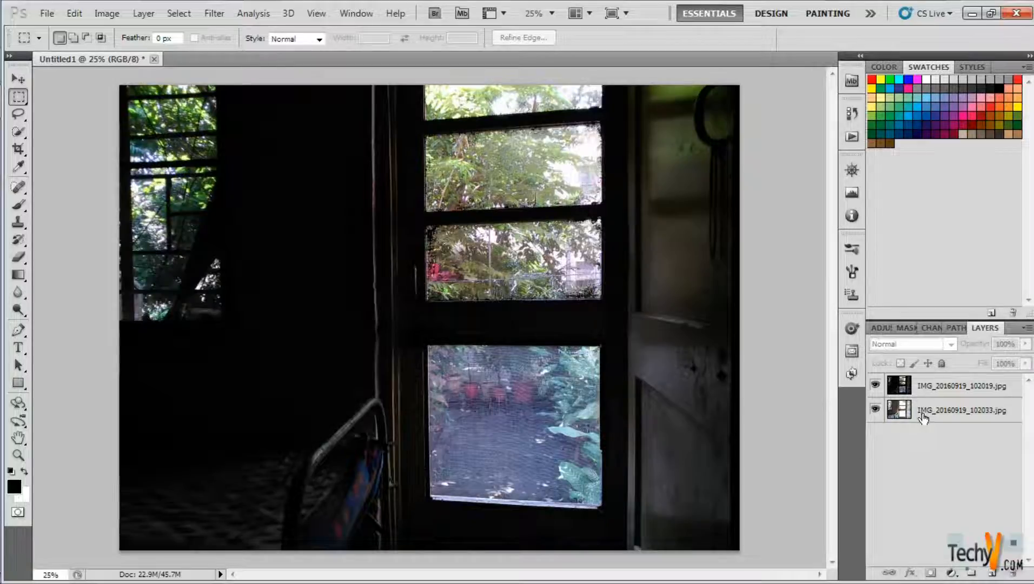
- Move the bright layer IMG_20160919_102033.jpg above the dark exposure and add a layer mask to it
left_click(936, 393)
left_click(927, 404)
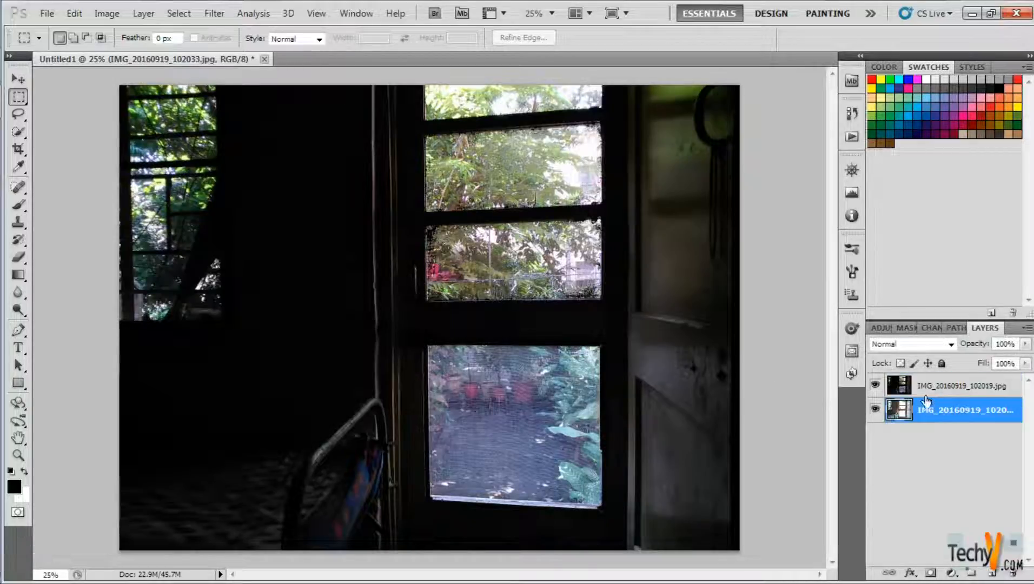
left_click(875, 385)
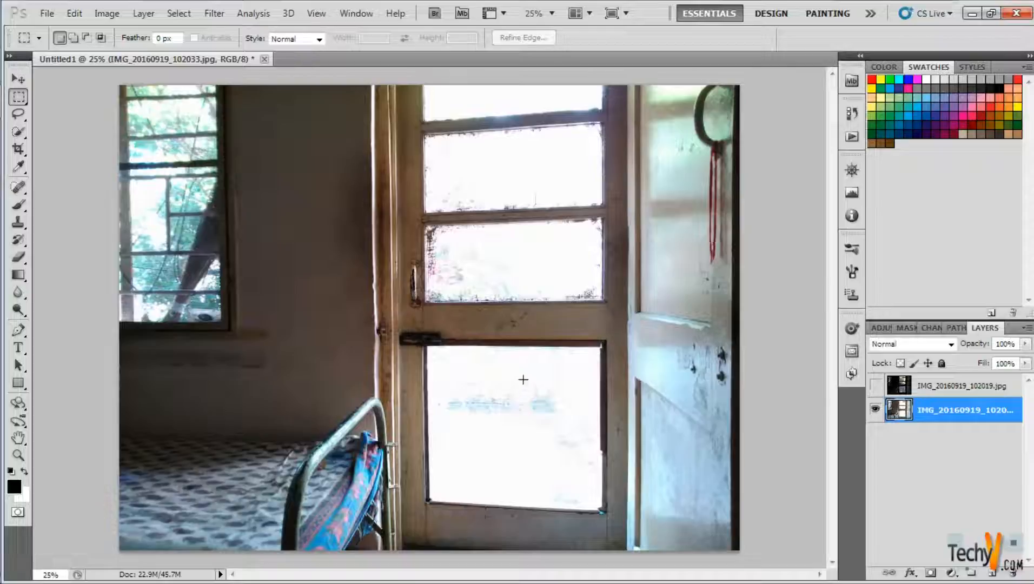
left_click(875, 385)
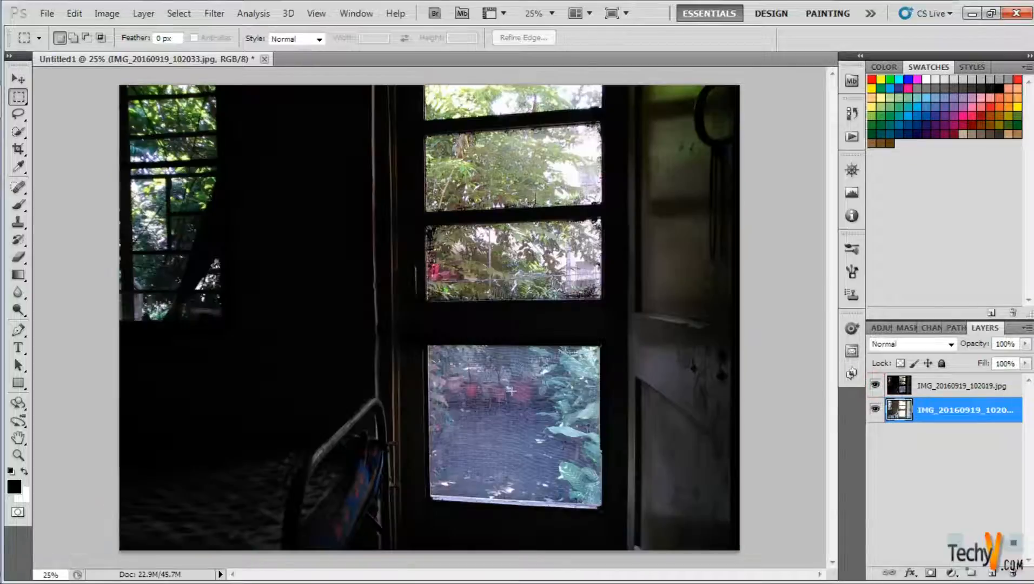
left_click(875, 385)
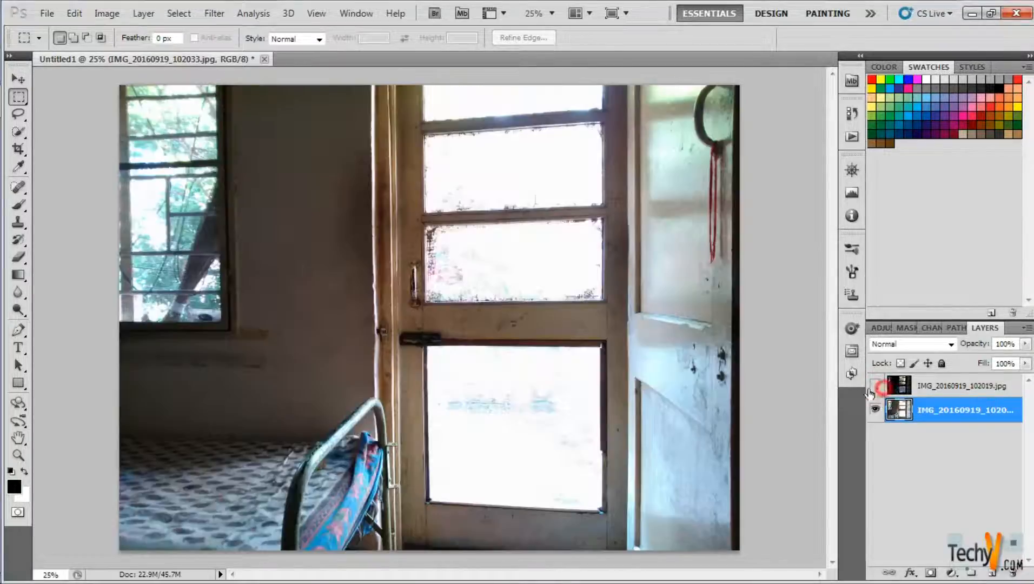
left_click(875, 385)
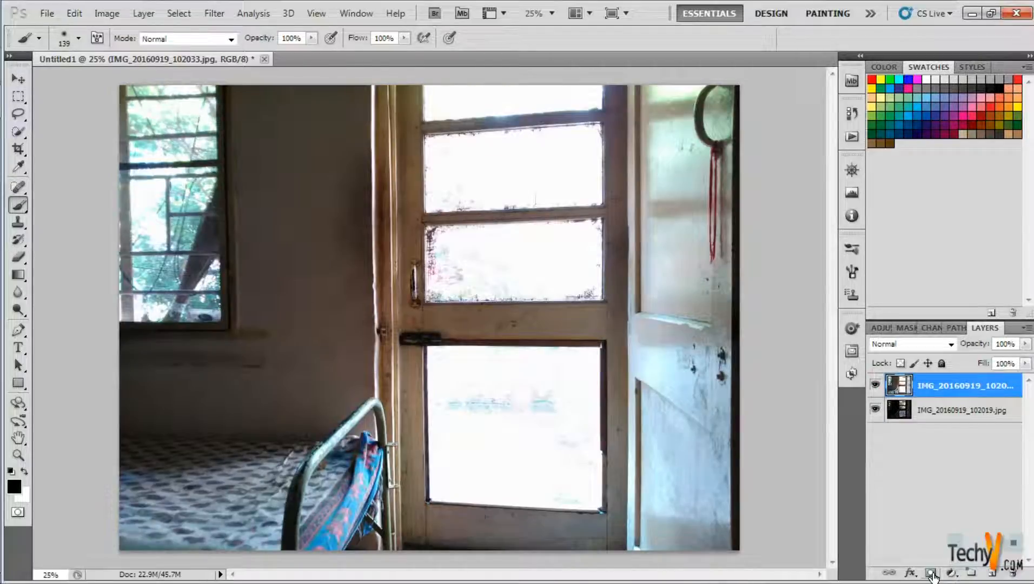
left_click(931, 573)
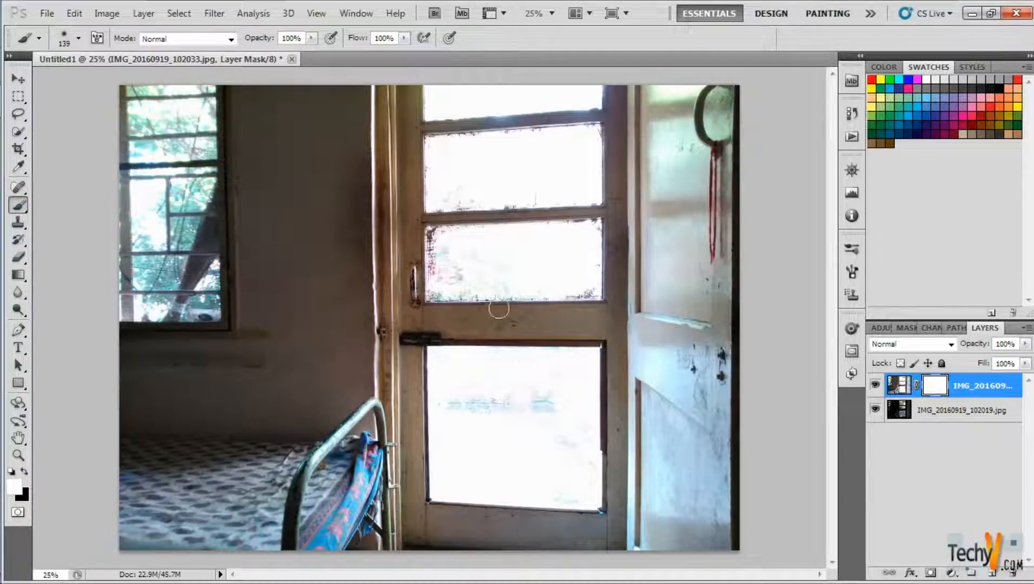
- Set the mask brush size to 178 px and make black the foreground color
right_click(498, 269)
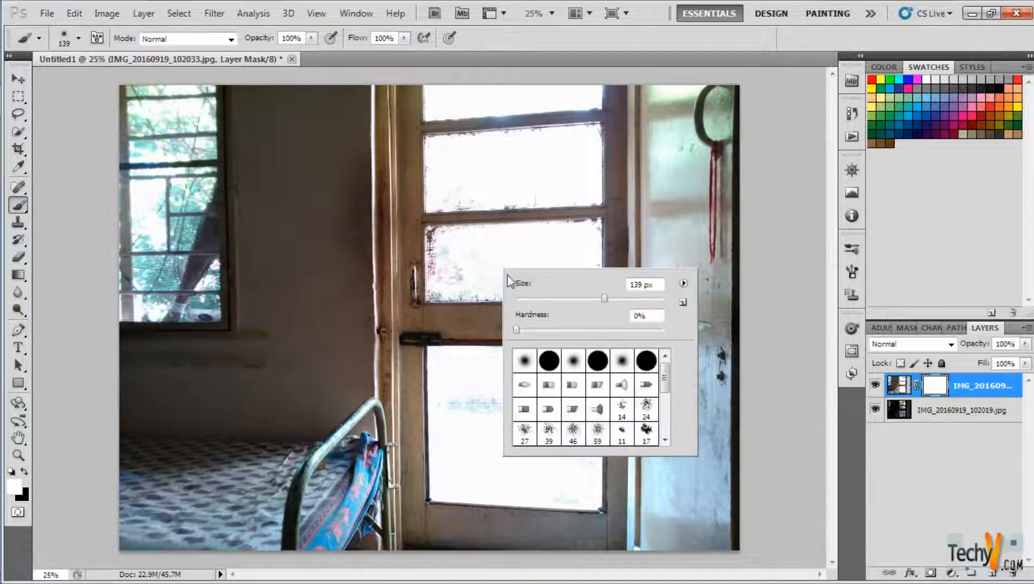
left_click_drag(604, 299, 619, 300)
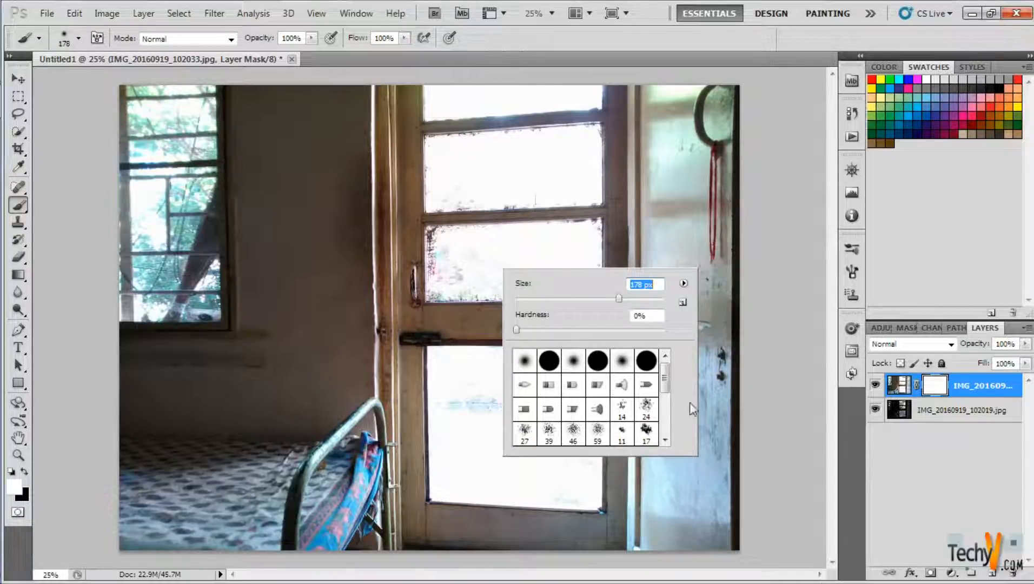
left_click(470, 172)
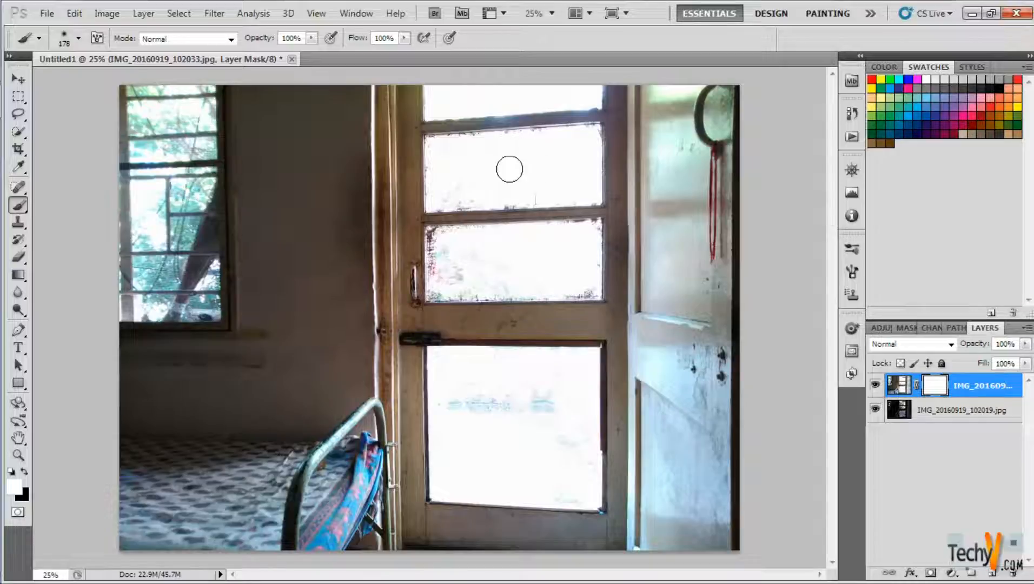
left_click(480, 168)
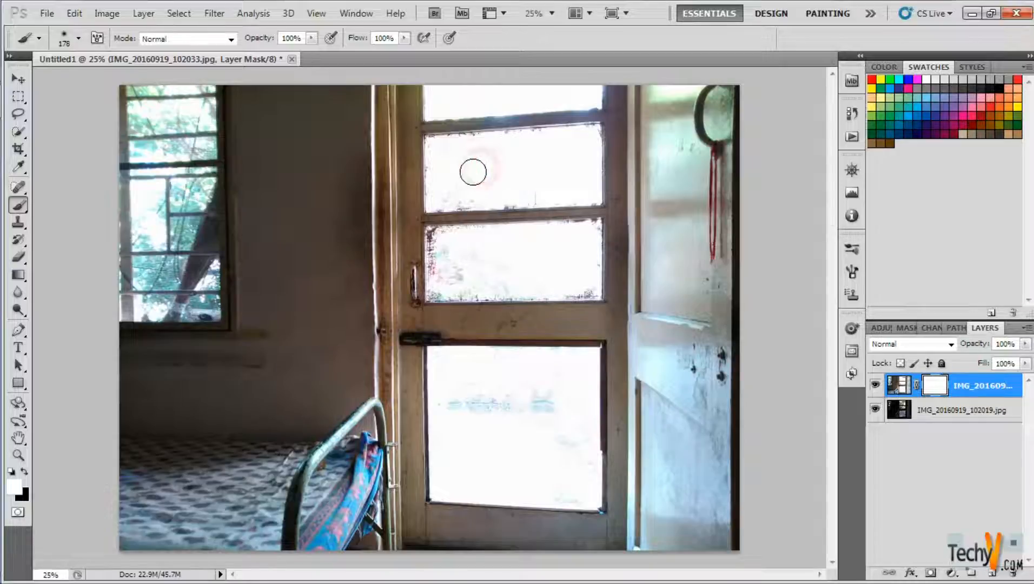
key("x")
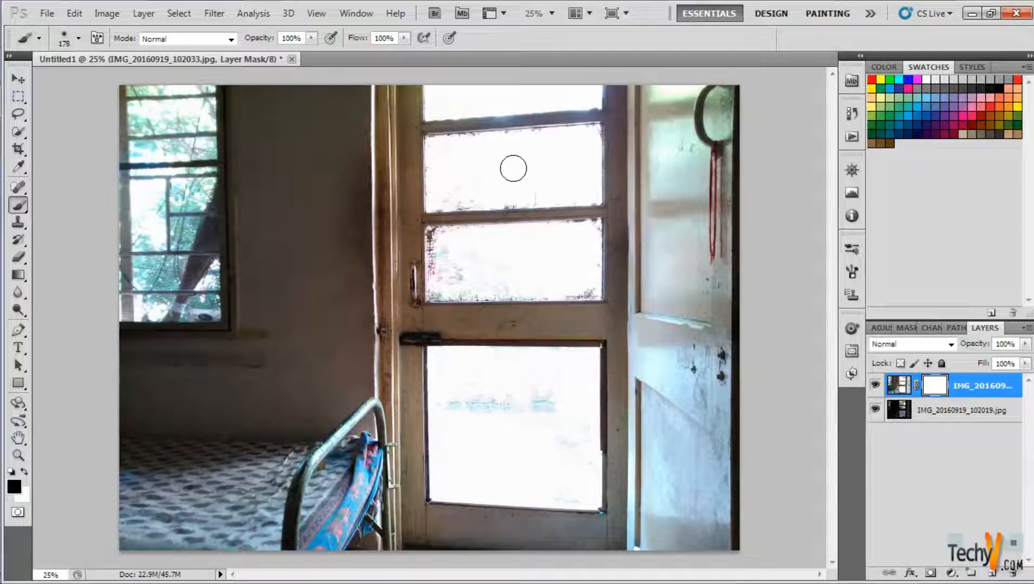
- Paint black on the layer mask over the door's three upper panes and its lower pane to reveal the garden
mouse_move(473, 161)
left_mouse_down()
mouse_move(539, 149)
mouse_move(435, 157)
mouse_move(439, 195)
mouse_move(530, 194)
mouse_move(552, 182)
mouse_move(530, 153)
mouse_move(579, 135)
mouse_move(577, 192)
mouse_move(586, 188)
left_mouse_up()
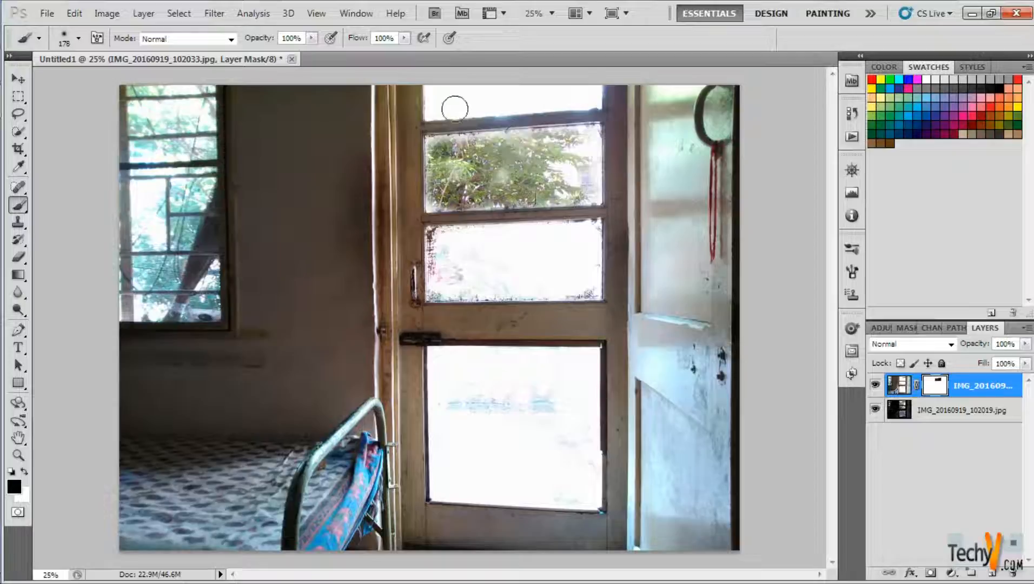
left_click_drag(437, 93, 591, 97)
mouse_move(438, 238)
left_mouse_down()
mouse_move(586, 234)
mouse_move(588, 264)
mouse_move(577, 277)
mouse_move(486, 290)
mouse_move(442, 272)
mouse_move(440, 286)
mouse_move(543, 246)
mouse_move(536, 264)
mouse_move(497, 267)
mouse_move(567, 280)
left_mouse_up()
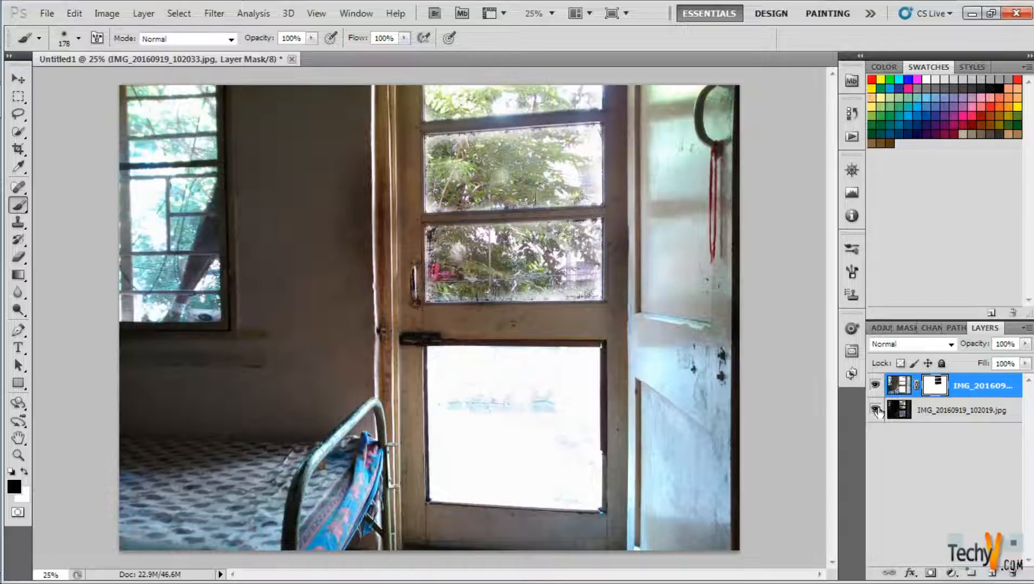
mouse_move(435, 360)
left_mouse_down()
mouse_move(573, 368)
mouse_move(563, 434)
mouse_move(473, 439)
mouse_move(433, 397)
mouse_move(441, 489)
mouse_move(505, 492)
mouse_move(568, 465)
mouse_move(586, 499)
mouse_move(562, 401)
mouse_move(541, 379)
mouse_move(462, 458)
mouse_move(590, 374)
left_mouse_up()
- Reduce the brush to 67 px and paint the mask along the lower door pane's right edge to reveal the remaining garden detail
left_click(18, 455)
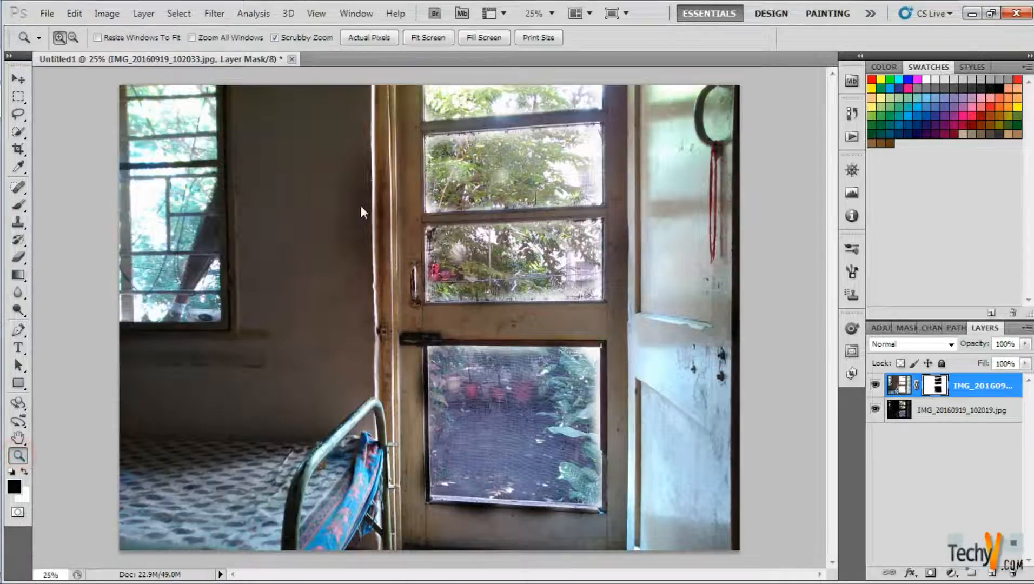
left_click_drag(530, 422, 634, 336)
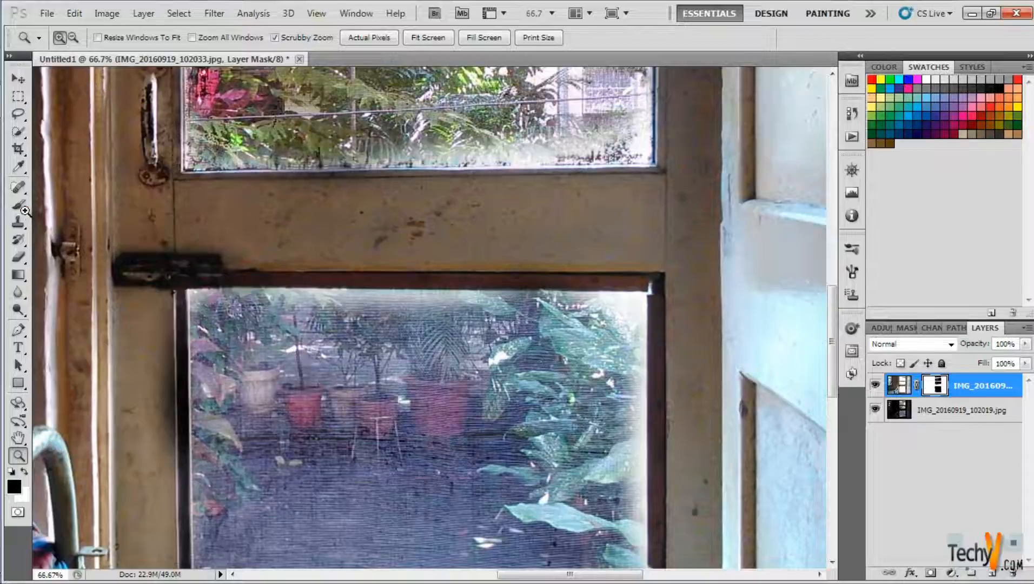
left_click(18, 204)
right_click(510, 404)
left_click_drag(594, 418, 570, 420)
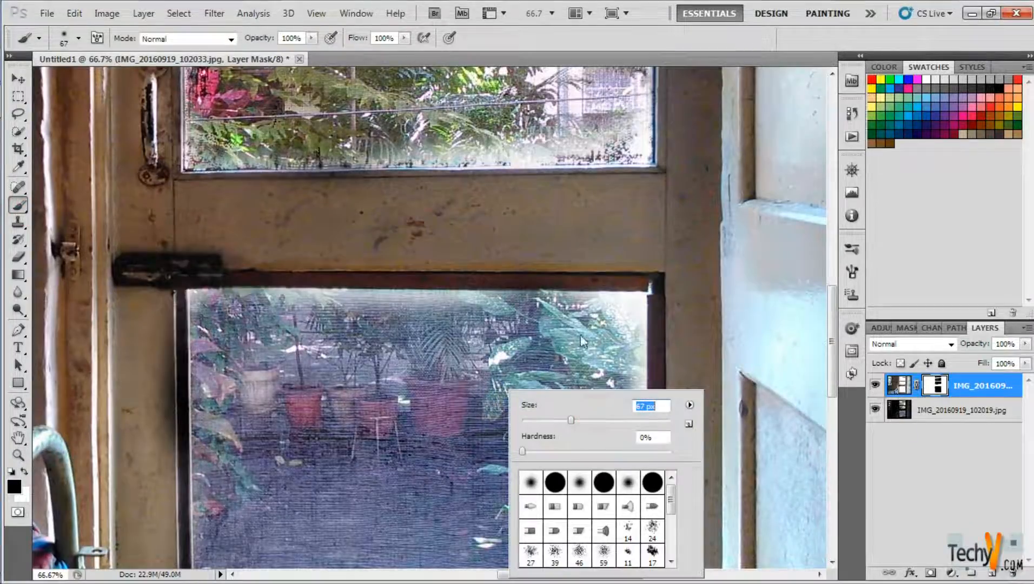
left_click(585, 323)
left_click_drag(624, 319, 634, 480)
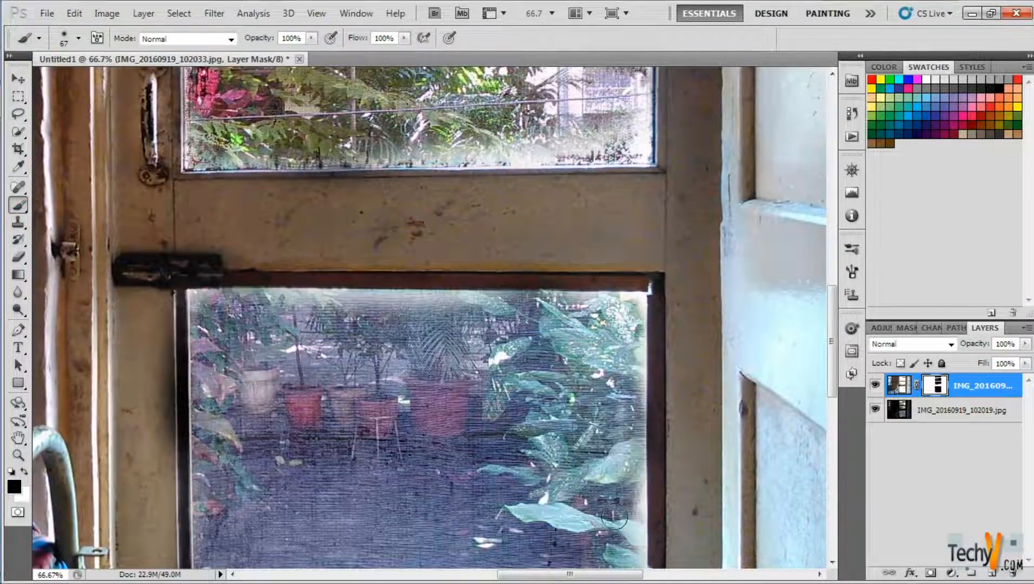
left_click(18, 455)
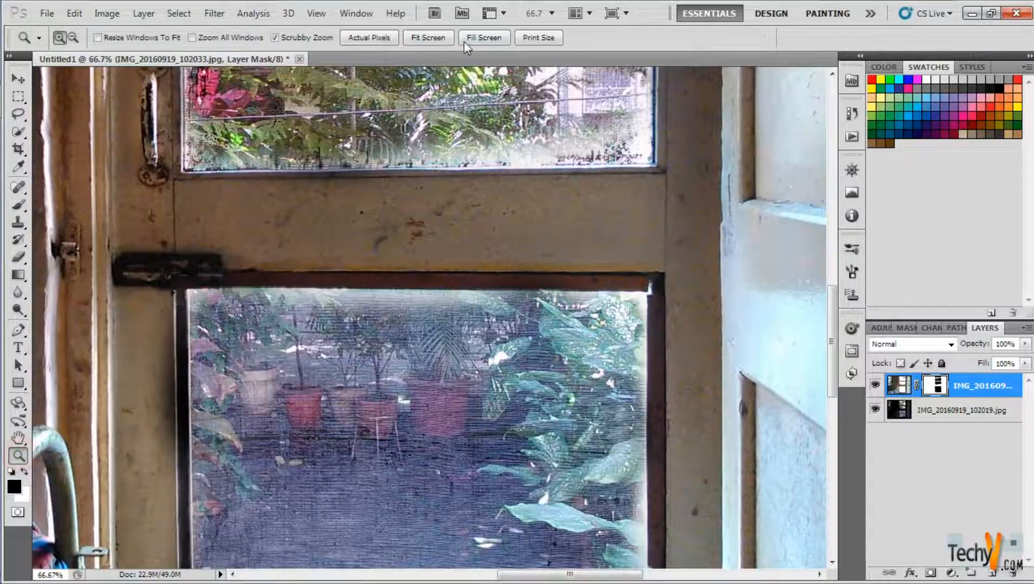
left_click(437, 38)
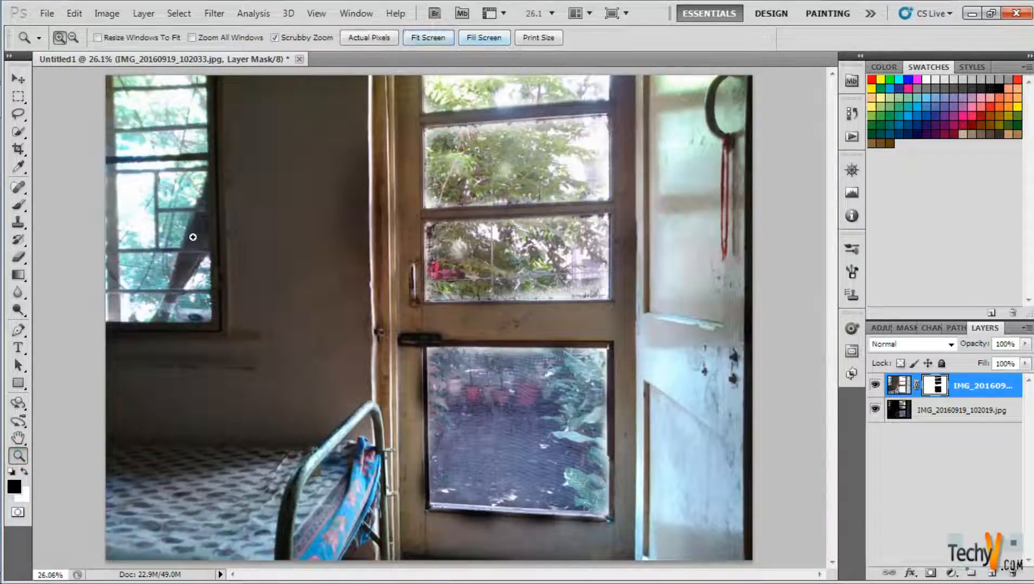